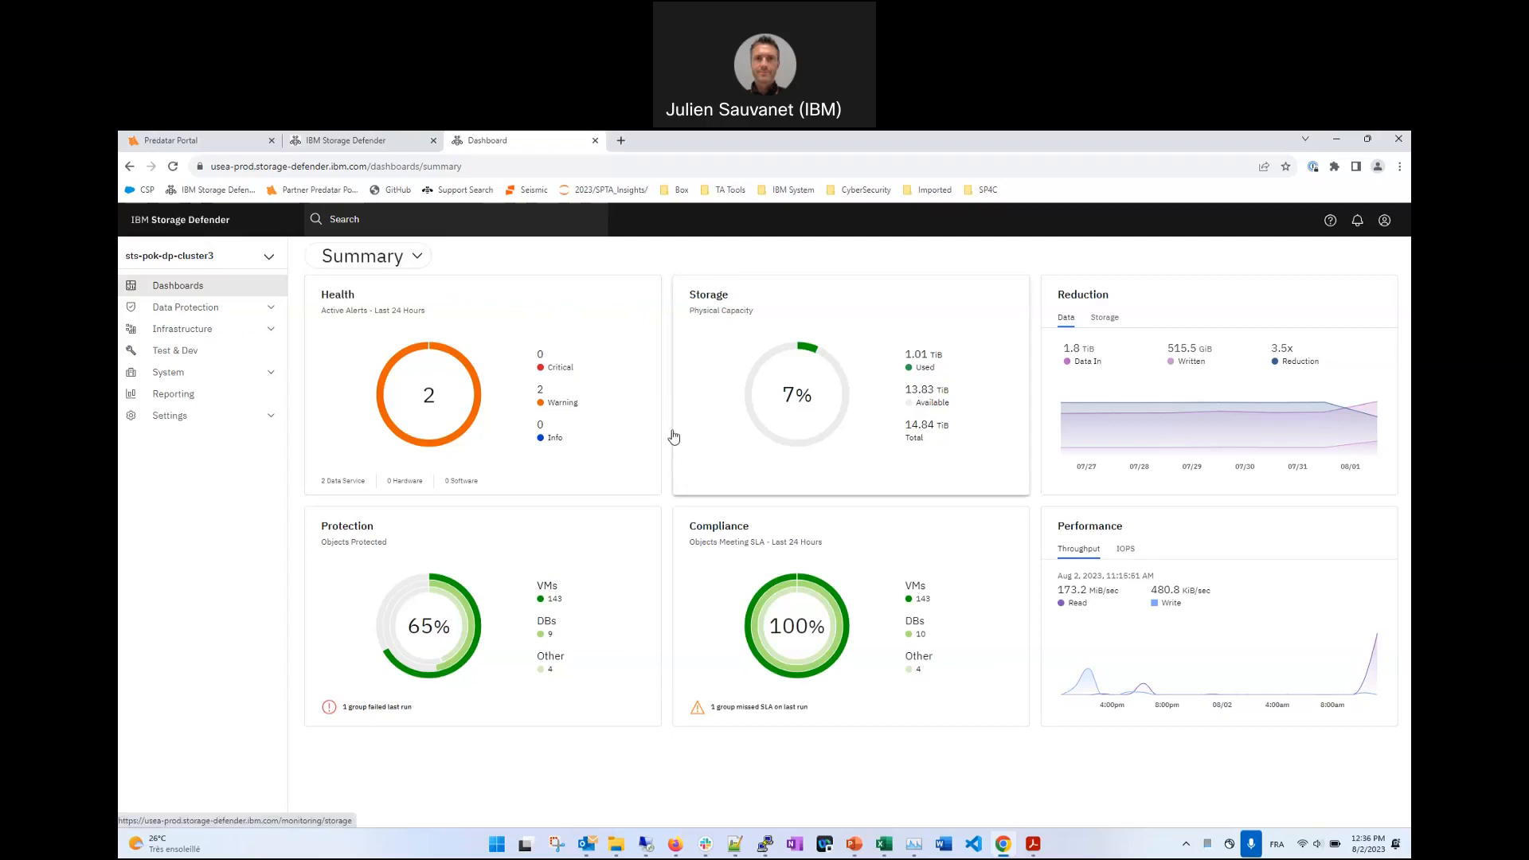
- Review the protection groups of the sts-pok-dp-cluster3 cluster and open its list of recoveries
click(271, 310)
click(193, 333)
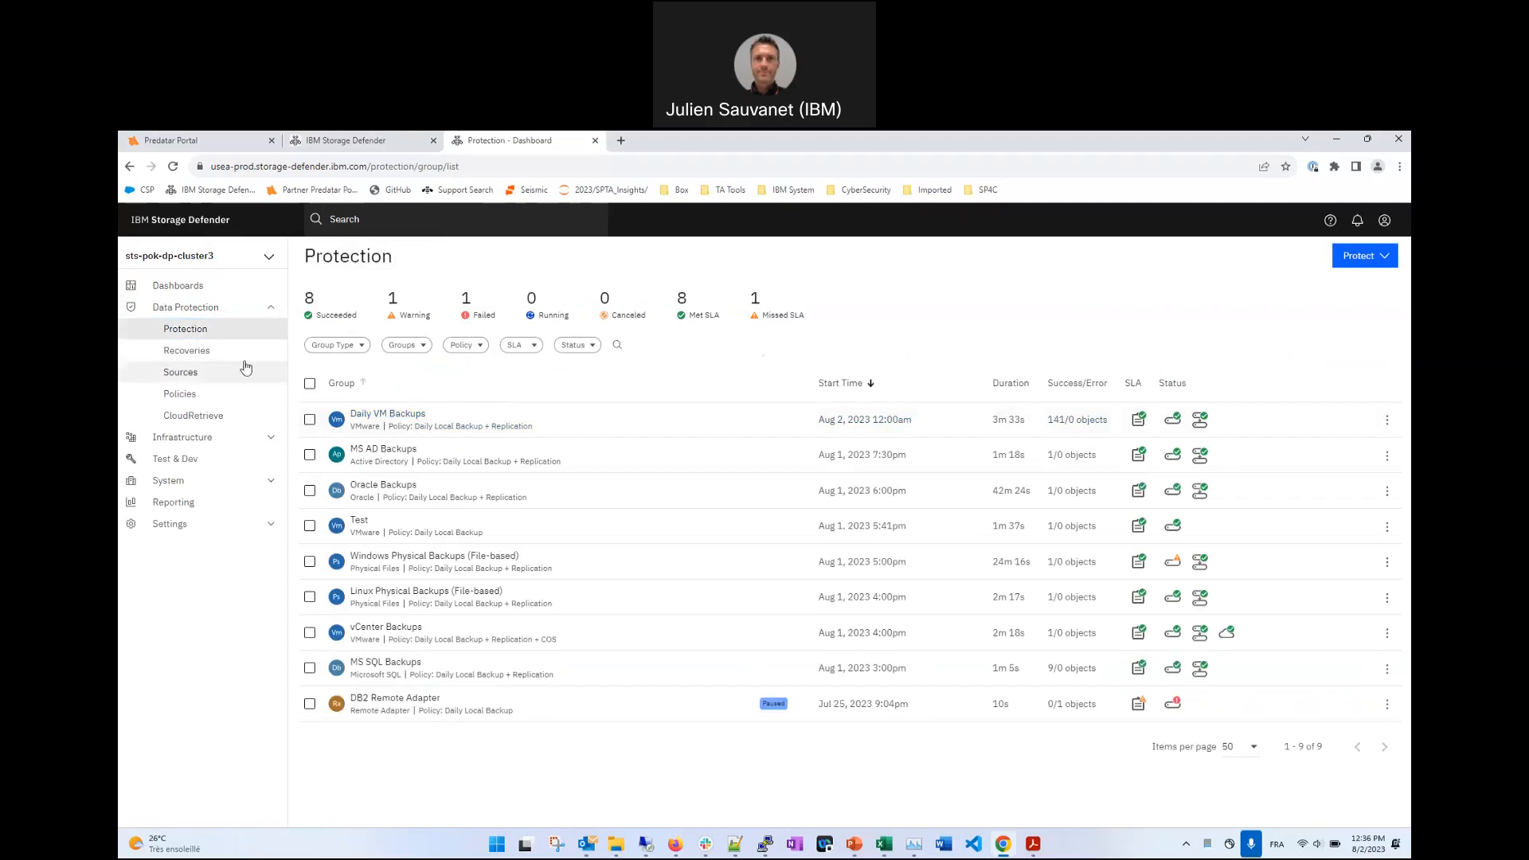
click(197, 357)
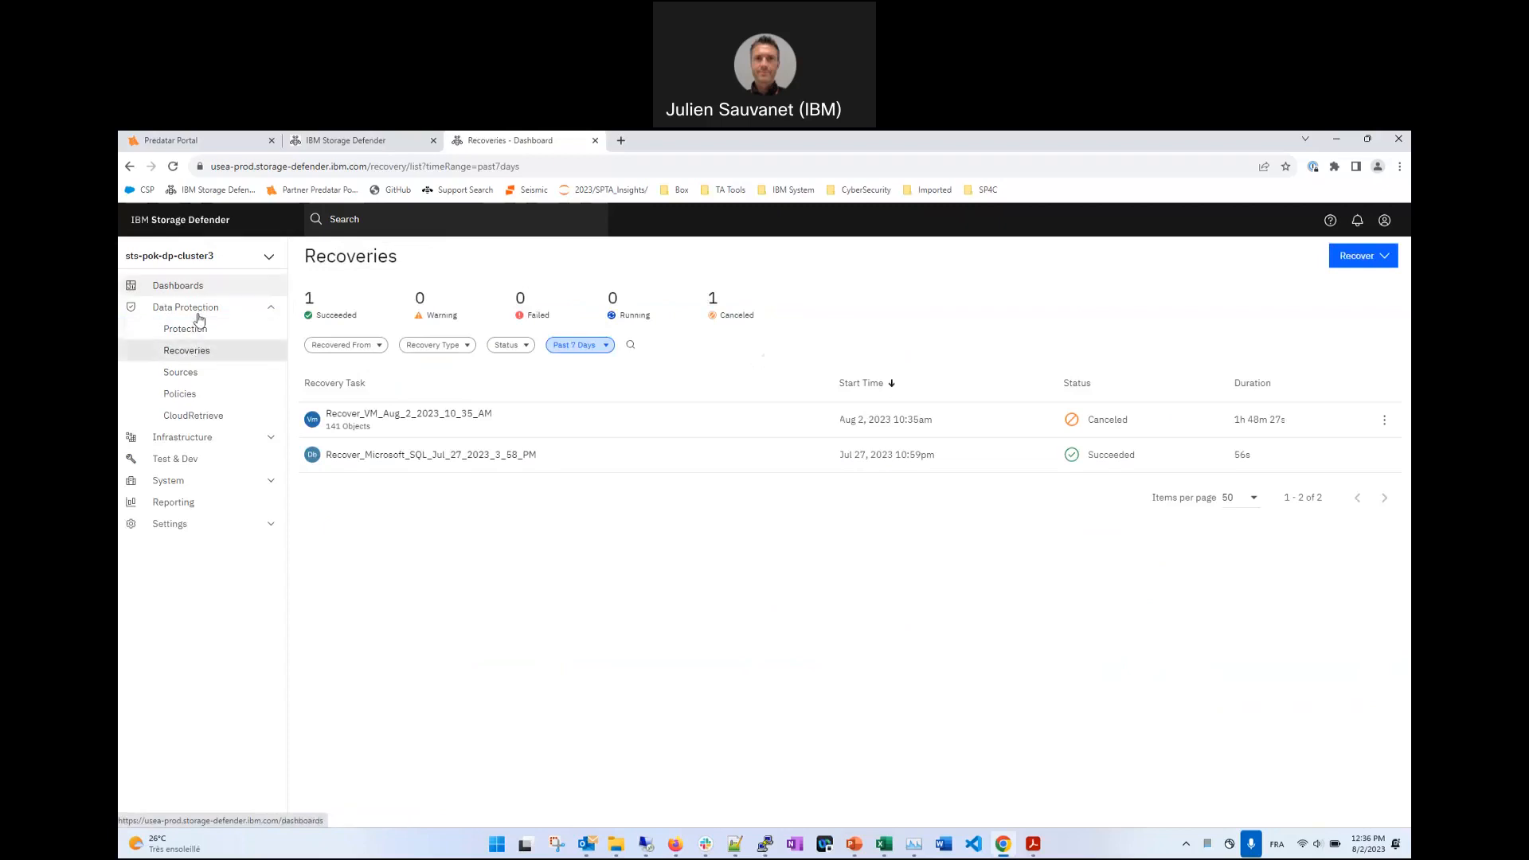
click(270, 258)
click(207, 263)
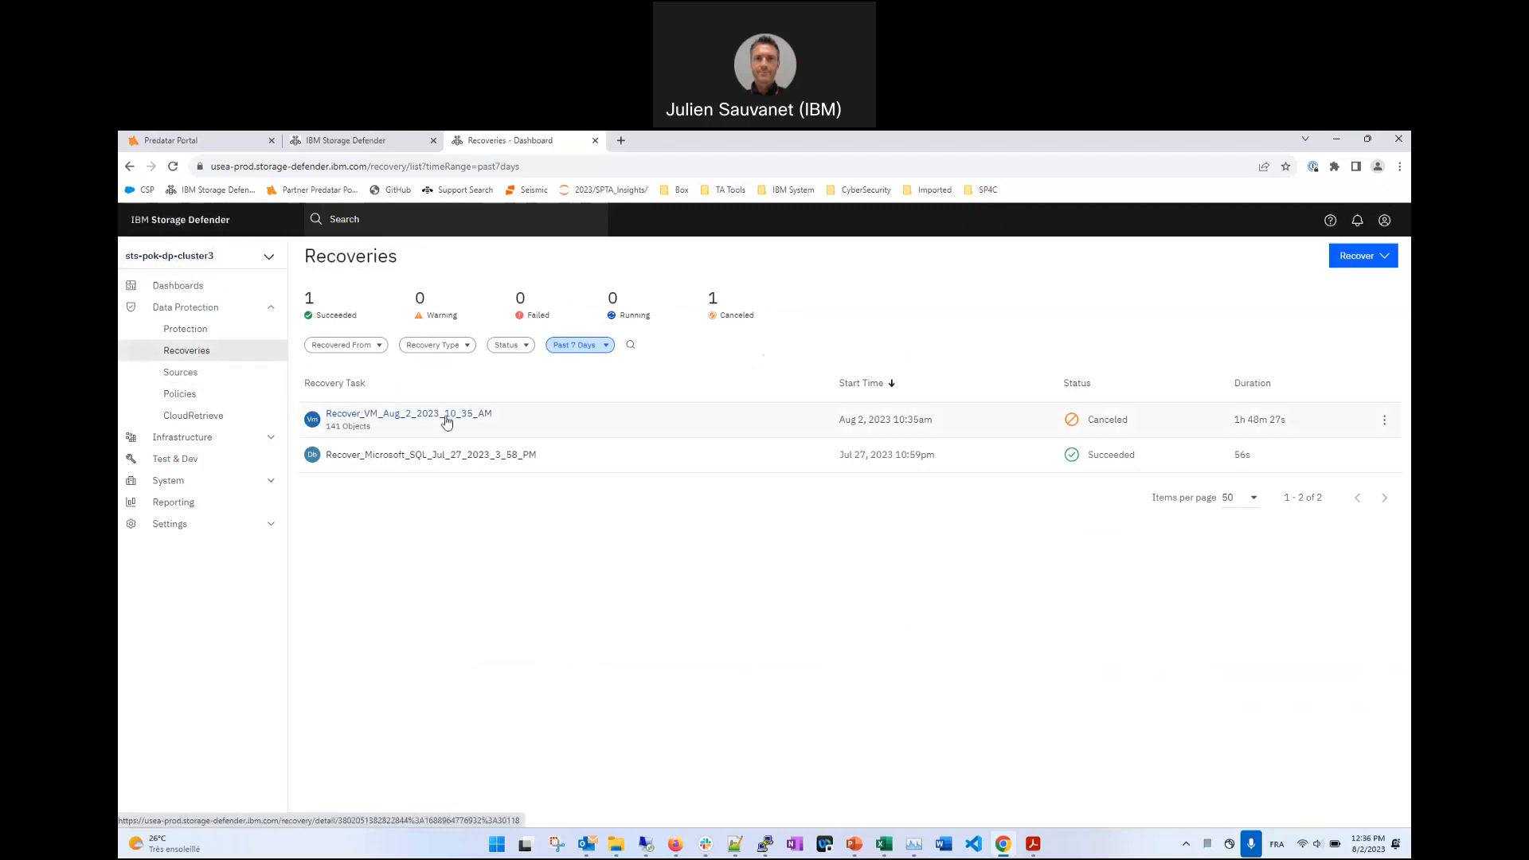
- Start a new recovery of whole virtual machines and search for VMs named W2K16-06
click(1370, 262)
mouse_move(1338, 323)
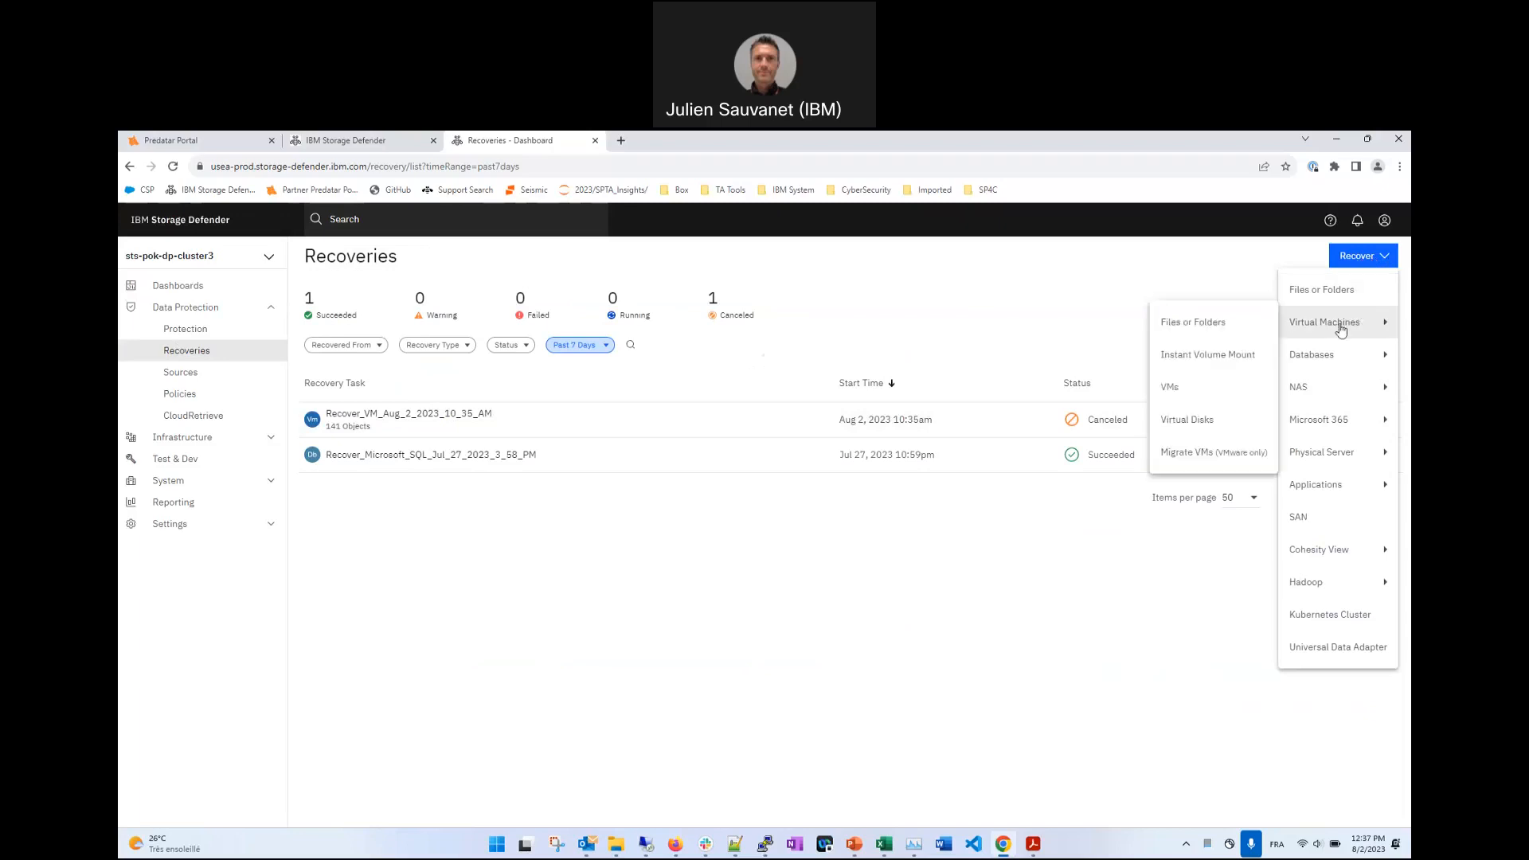
click(1174, 396)
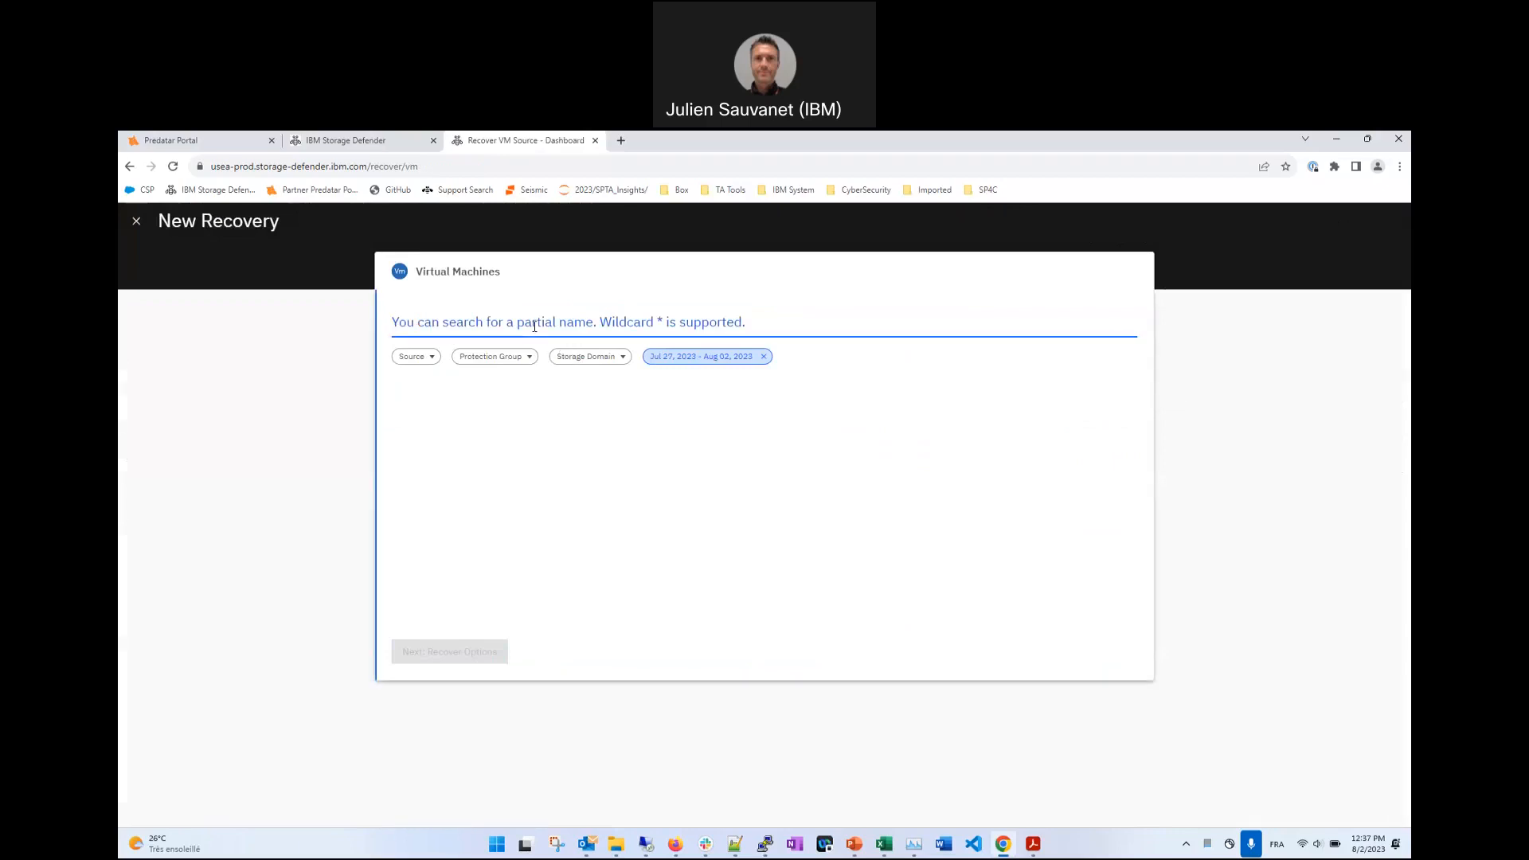
text(W2K16-06)
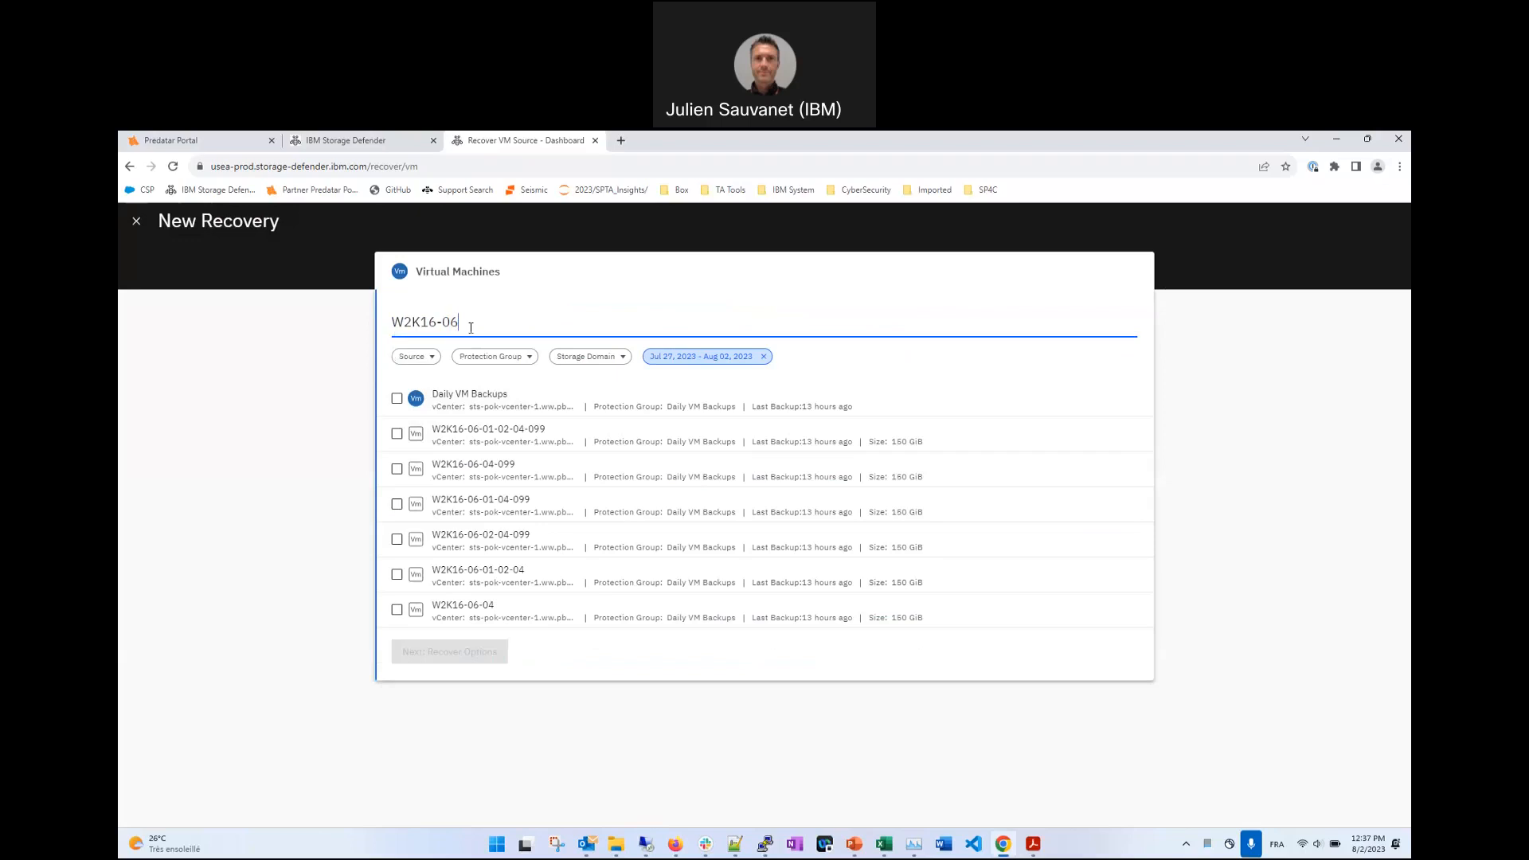
- Select the six individual W2K16-06 virtual machines for recovery, leaving the Daily VM Backups group unselected
click(396, 433)
click(397, 490)
click(397, 525)
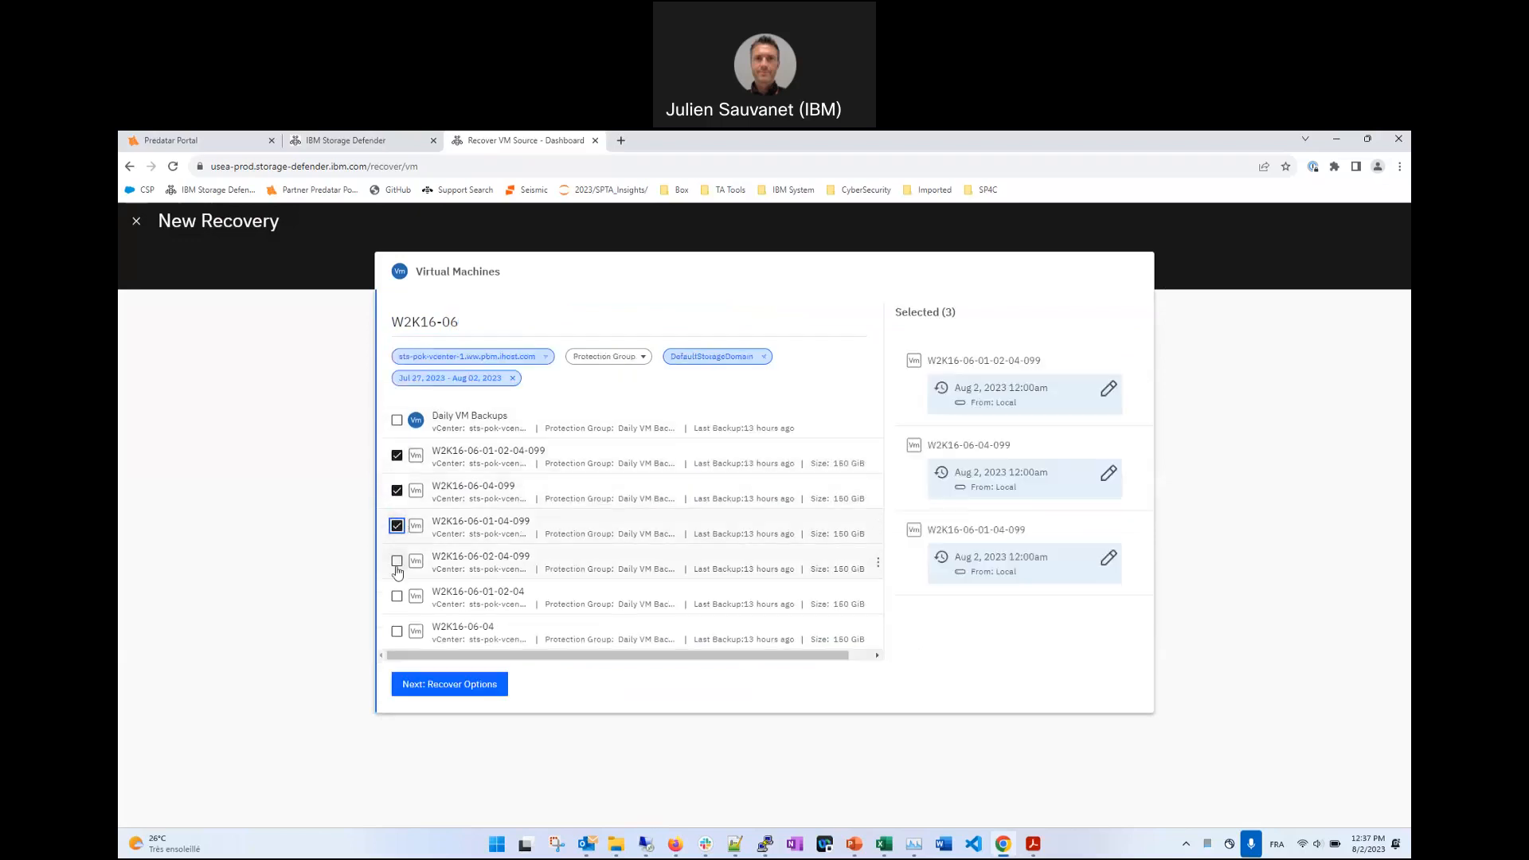
click(397, 561)
click(397, 595)
click(397, 630)
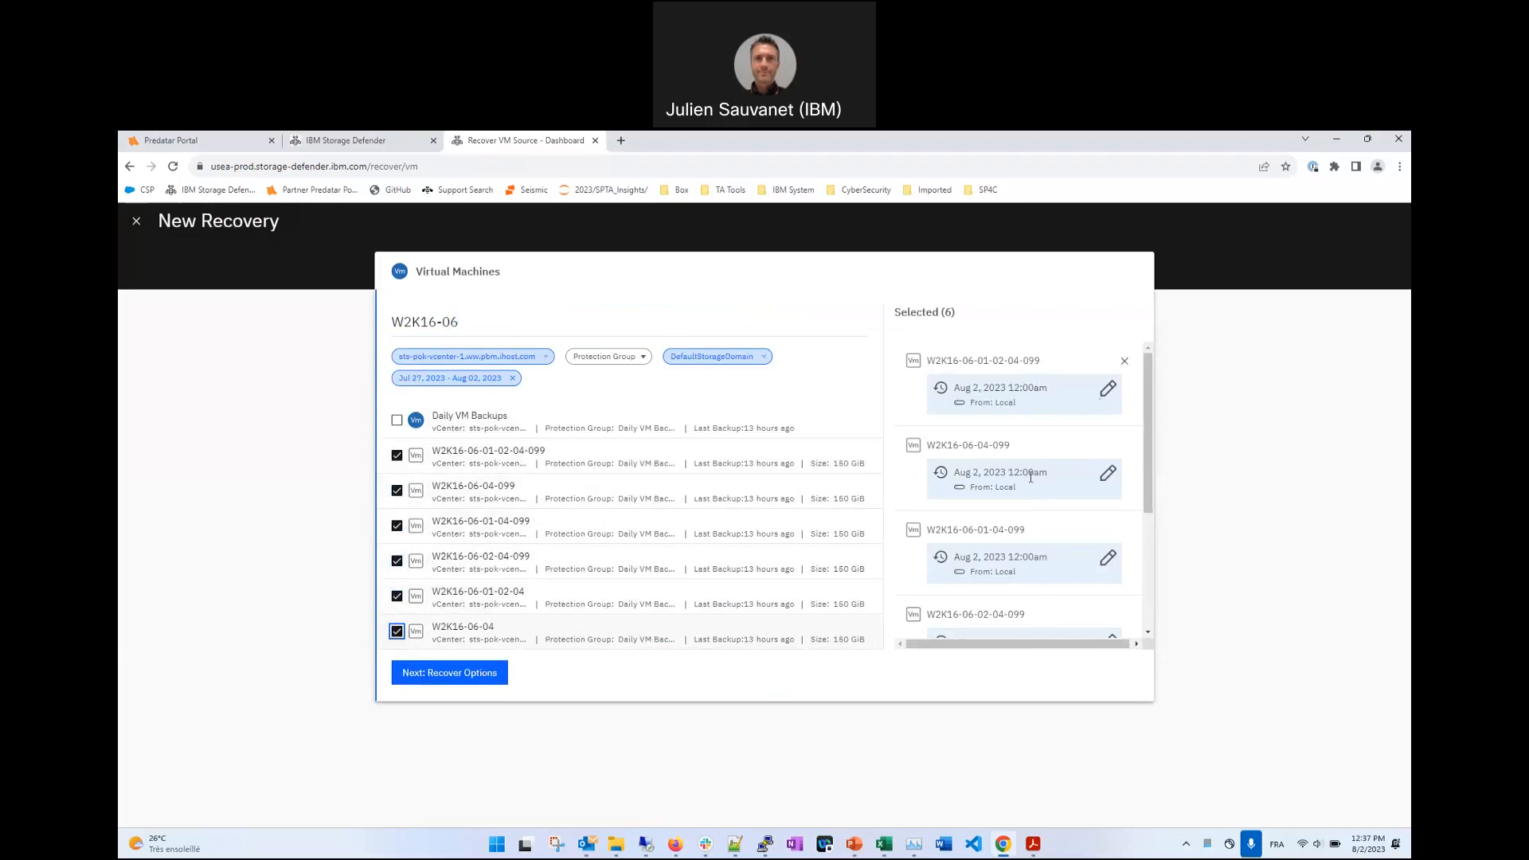
click(1107, 389)
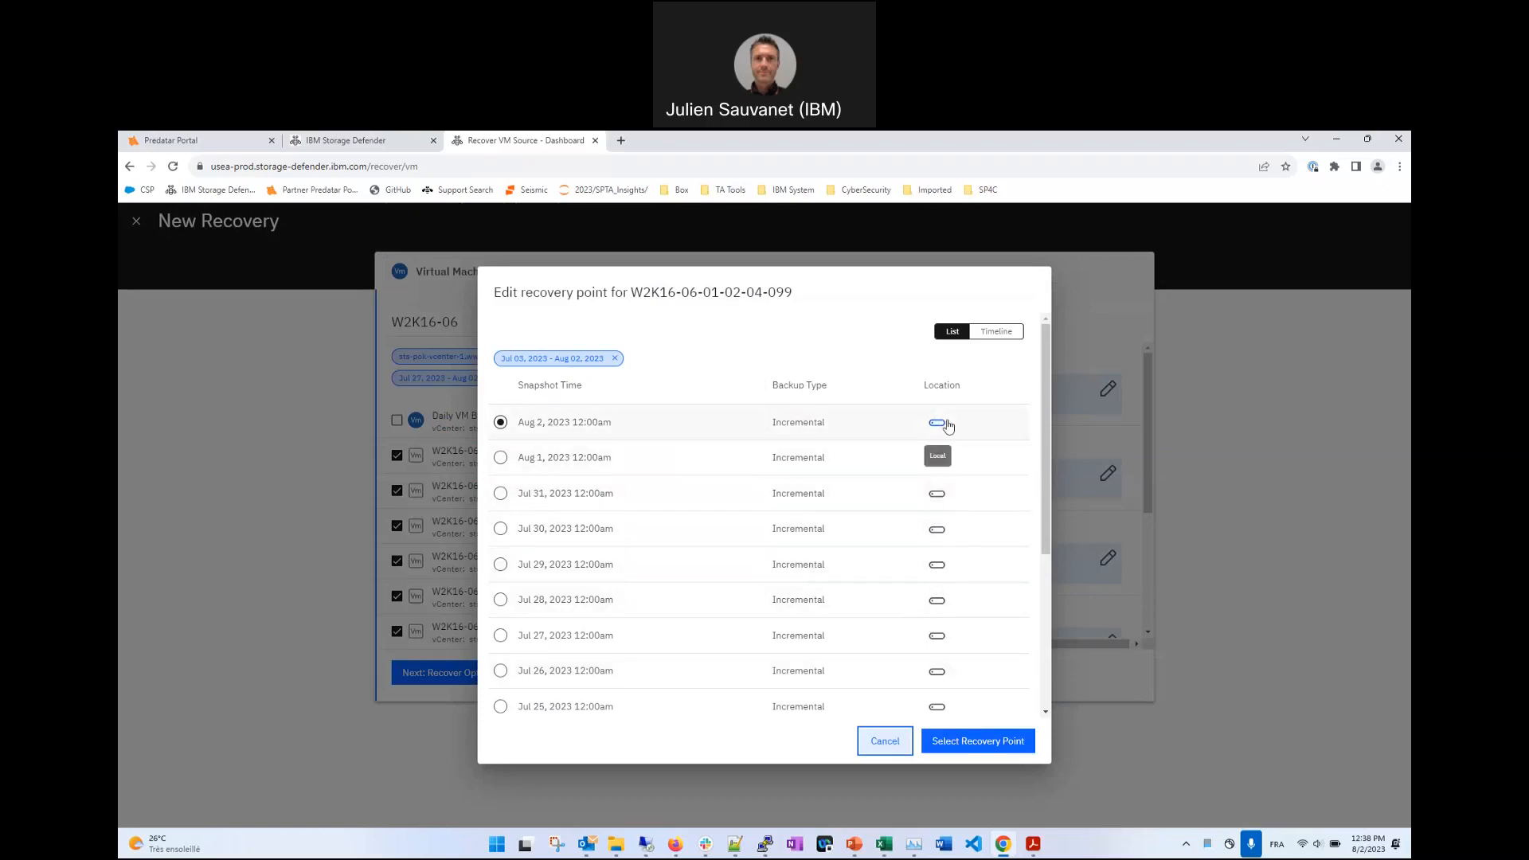
click(897, 746)
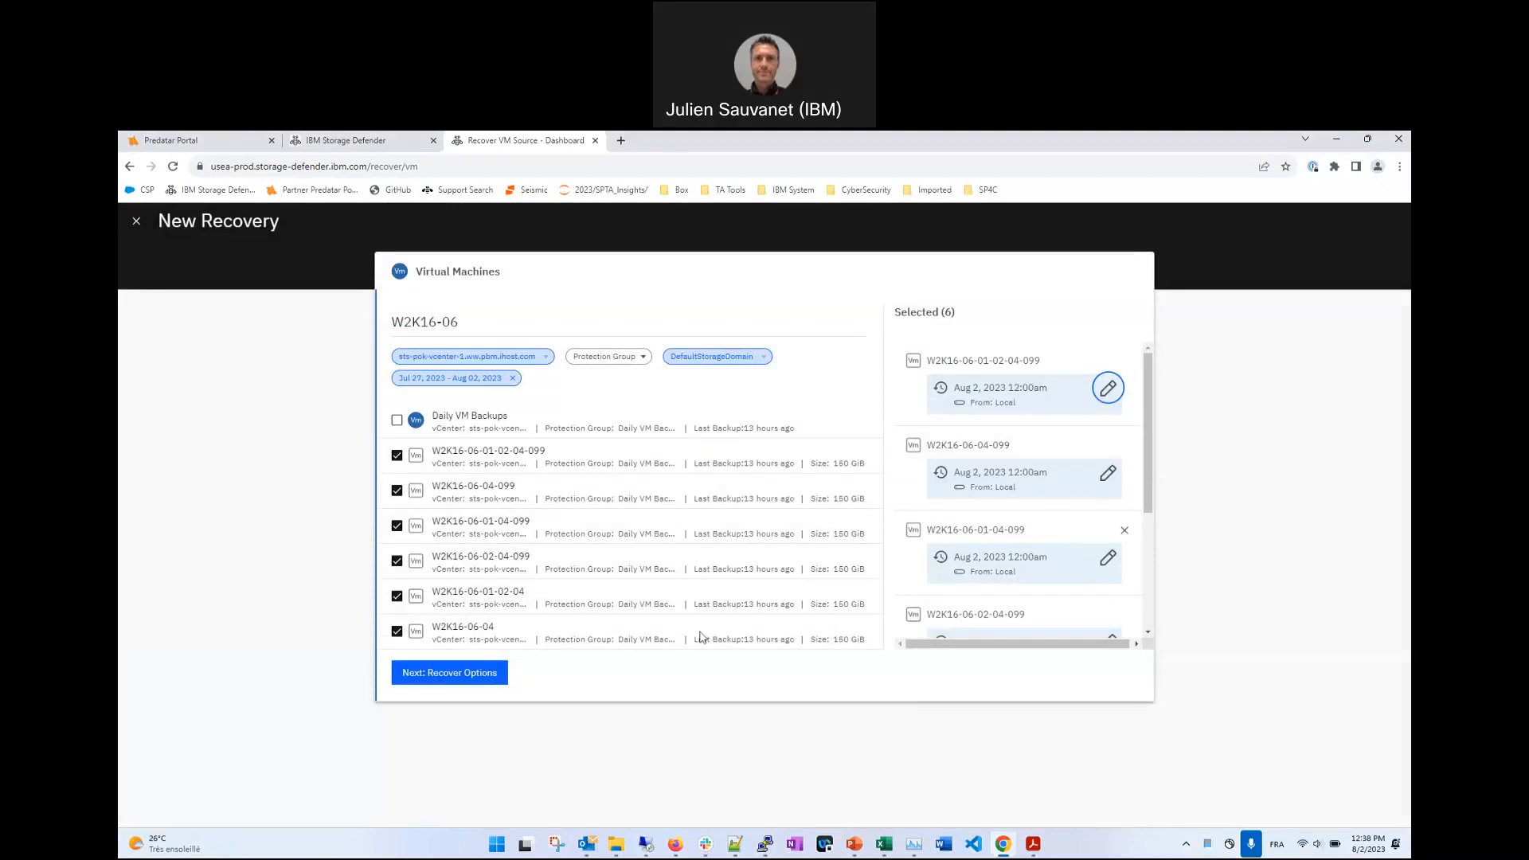
click(462, 676)
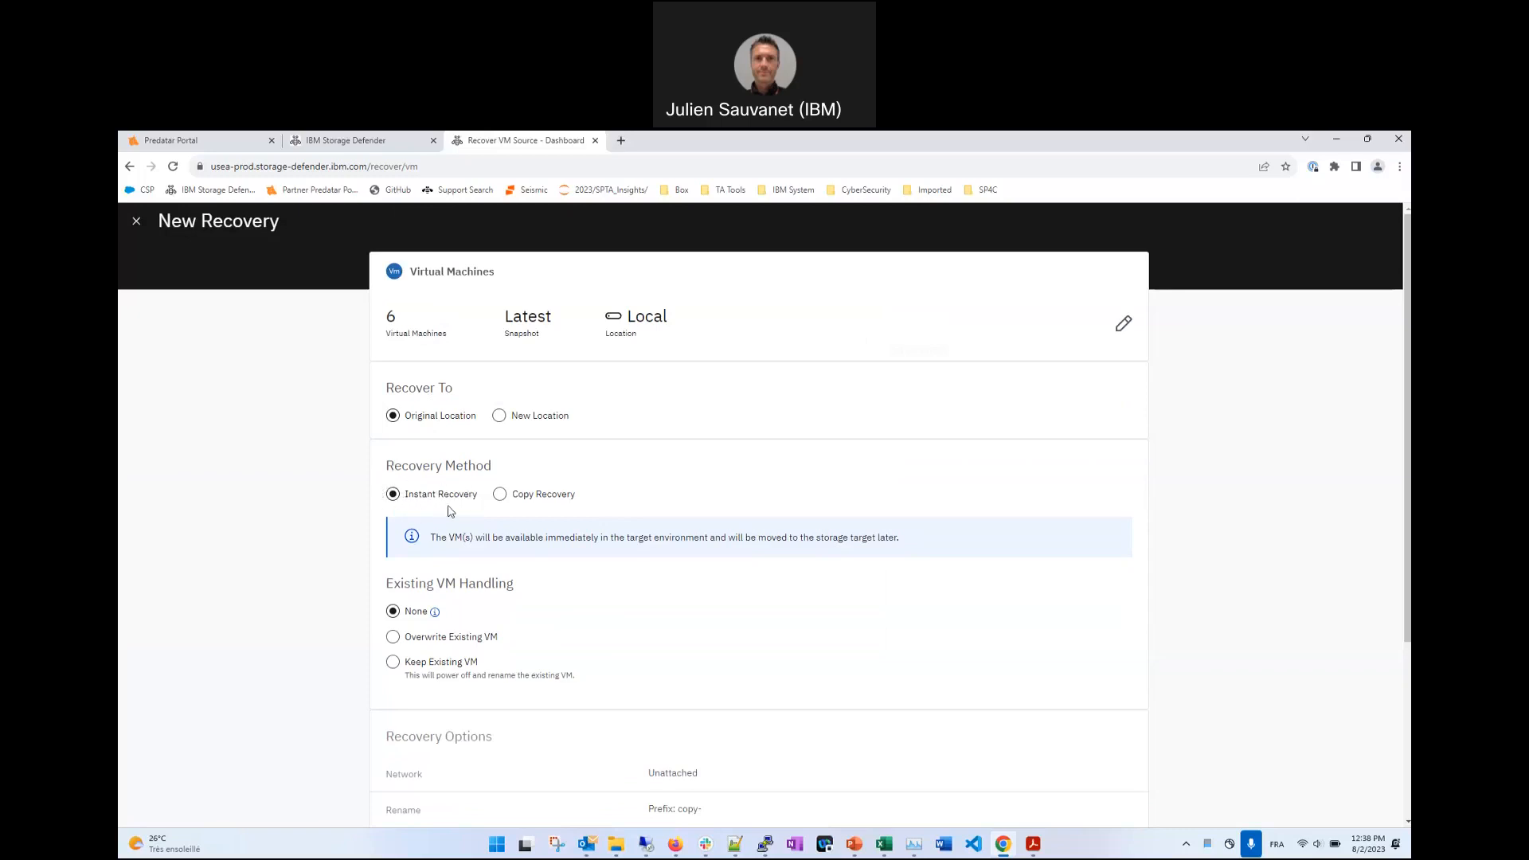
- Leave the recovered VMs' network unattached and set their rename prefix to JSAIMR
scroll(733, 613, down, 3)
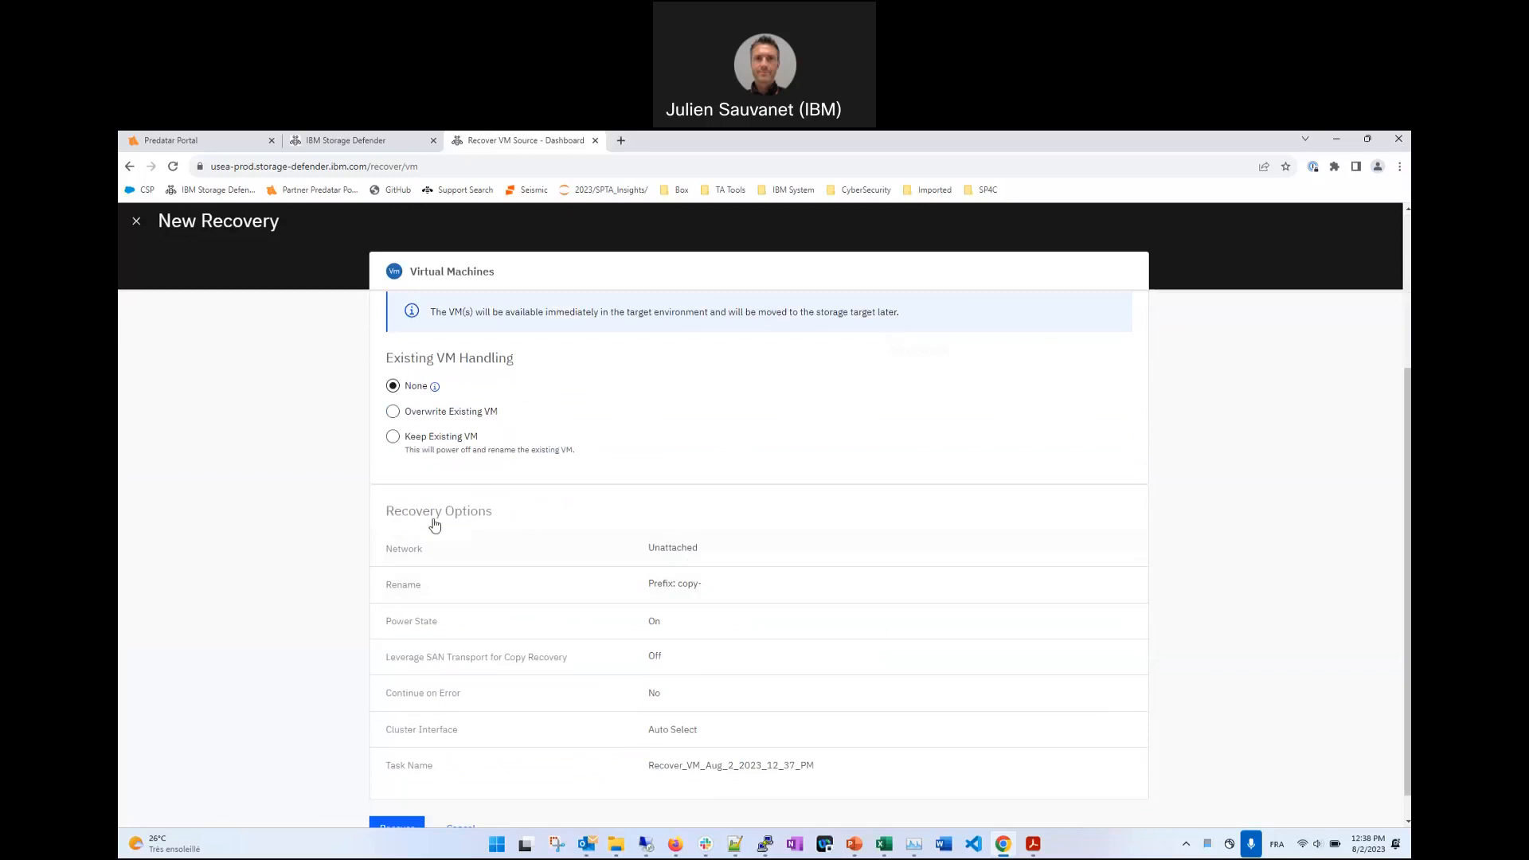
click(719, 554)
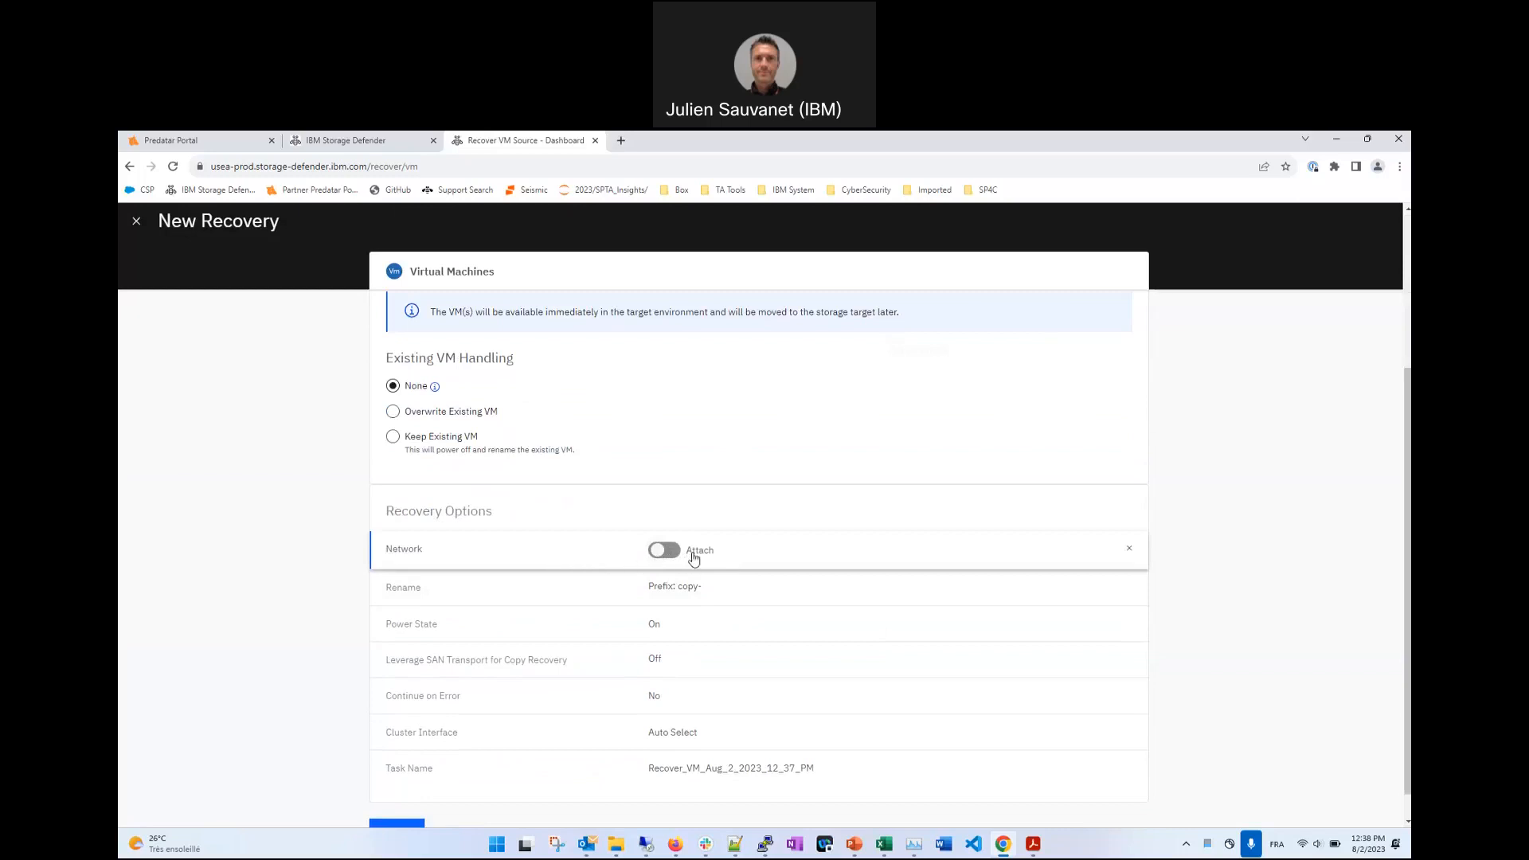
click(713, 599)
double_click(668, 603)
drag(688, 604, 639, 606)
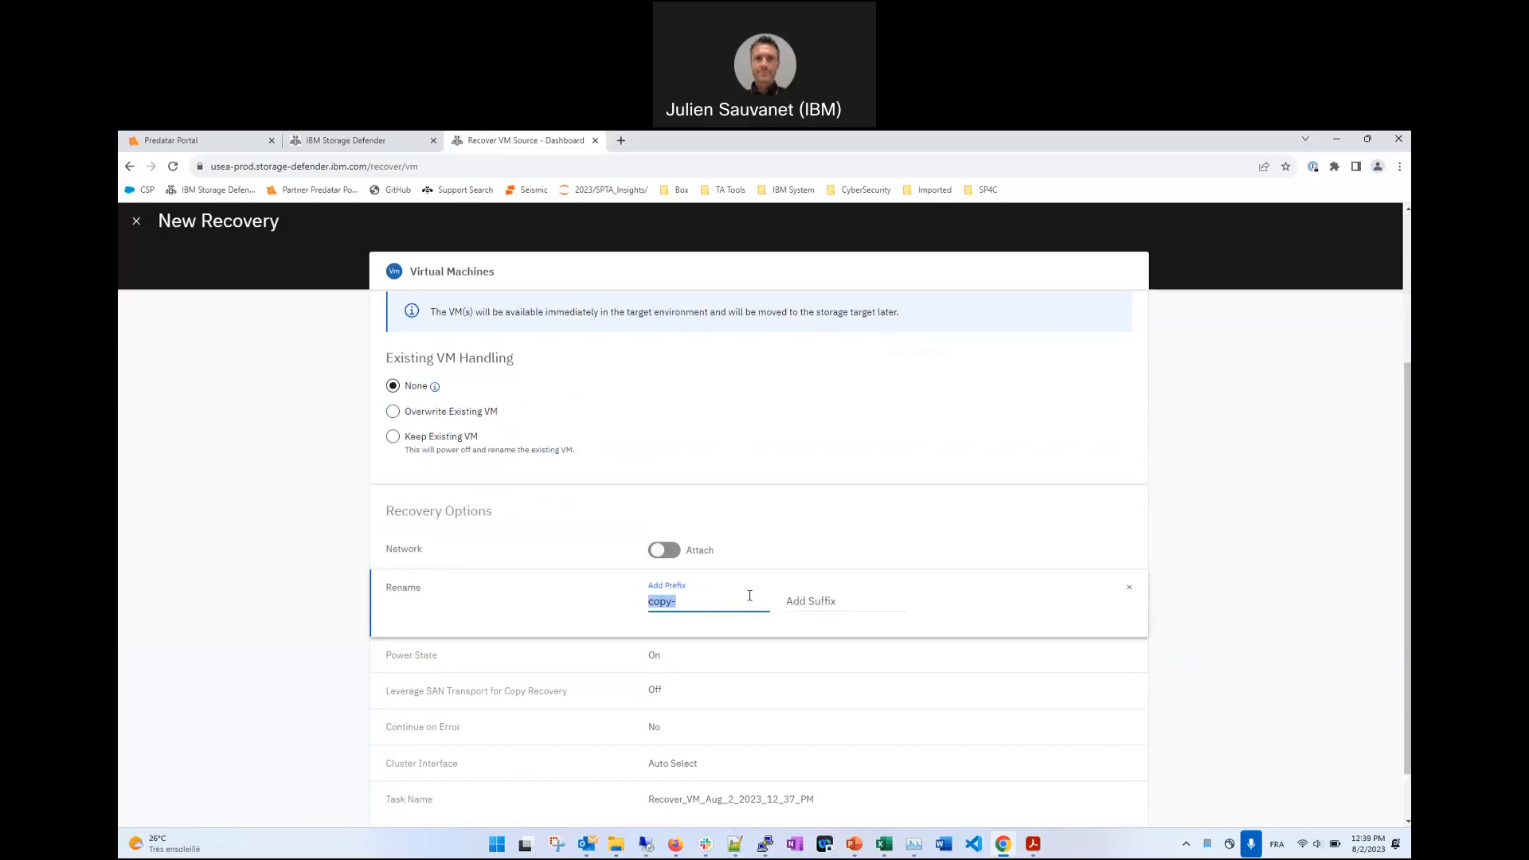
text(JSAIMR)
- Keep the power state on, review the remaining recovery options, and start the recovery
click(707, 658)
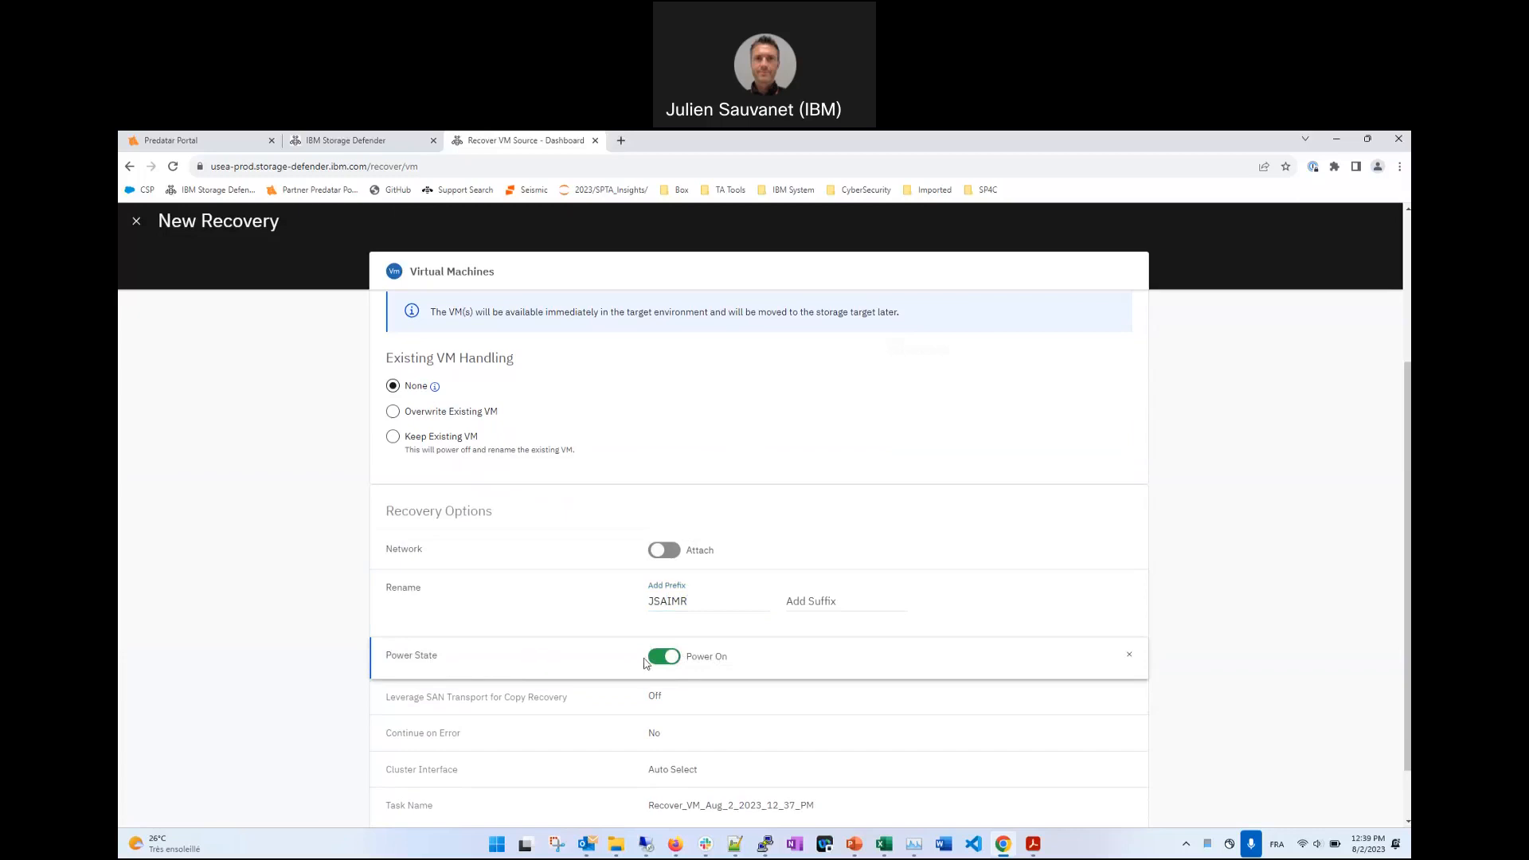
scroll(557, 707, down, 1)
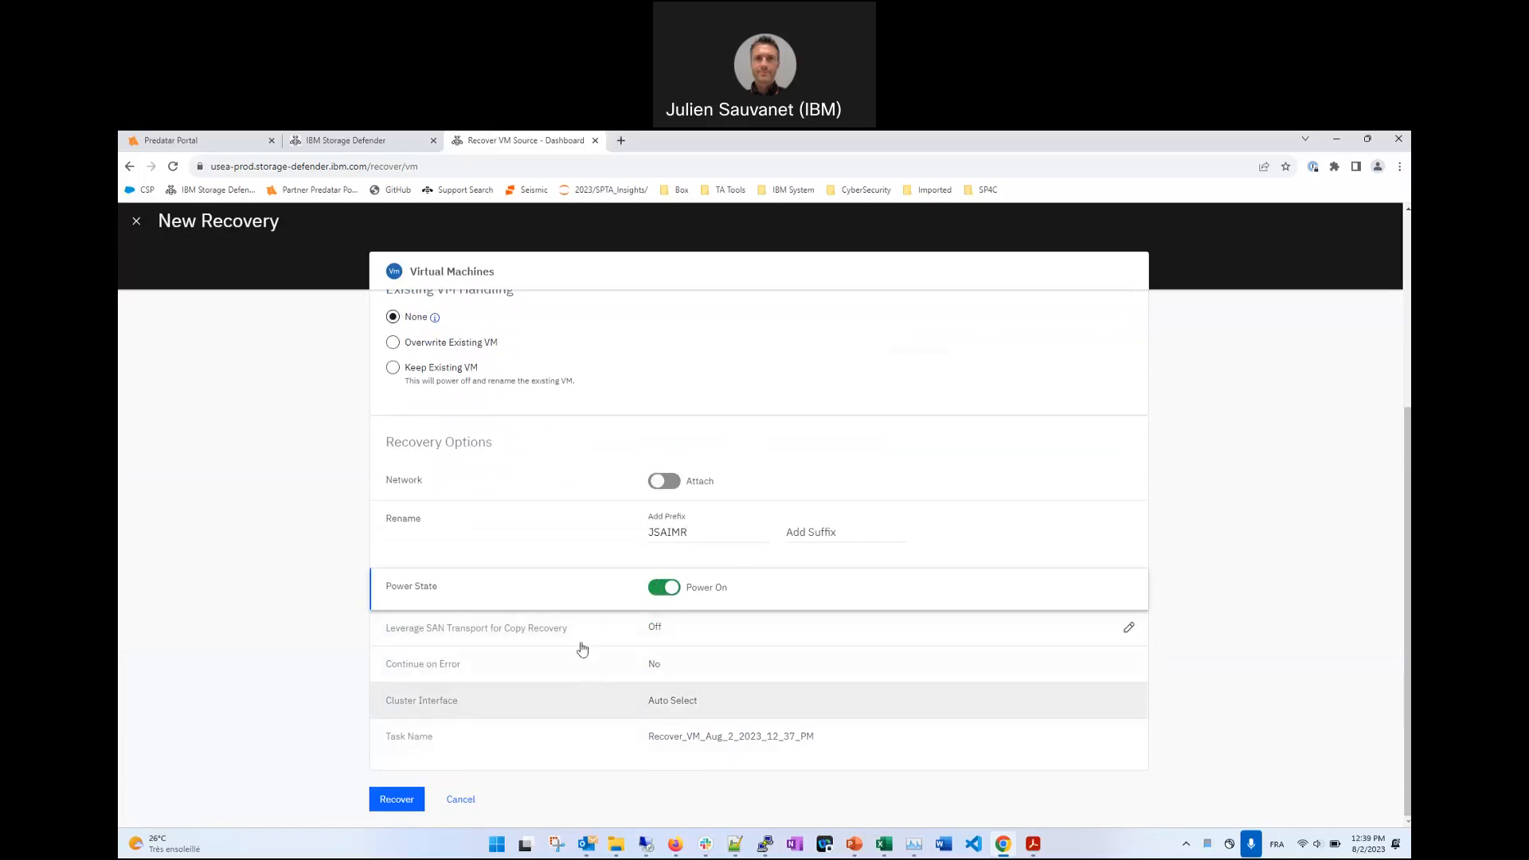
scroll(550, 689, up, 2)
scroll(545, 683, down, 2)
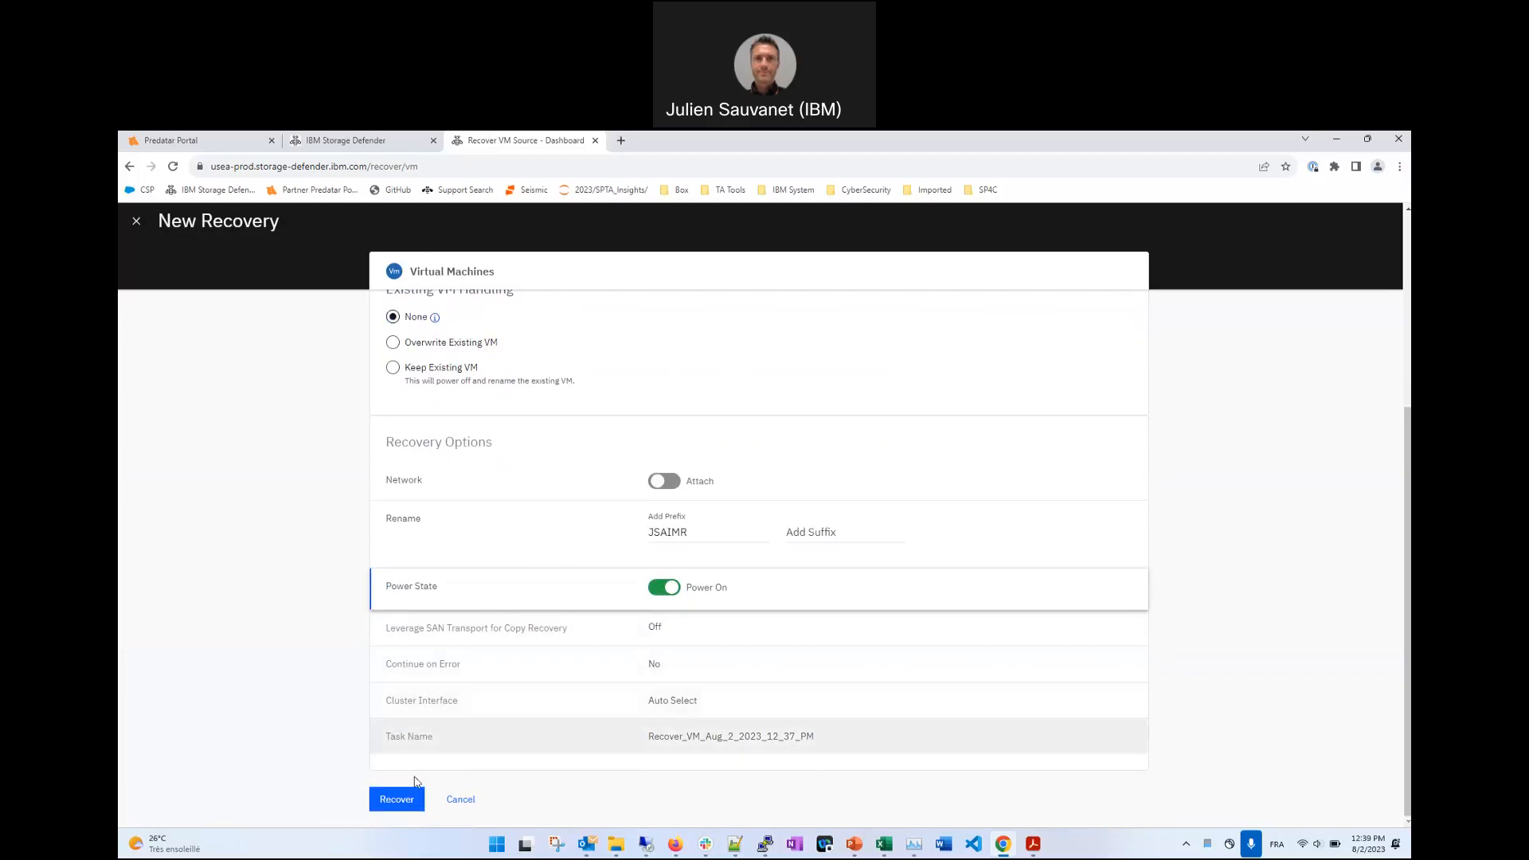
click(396, 800)
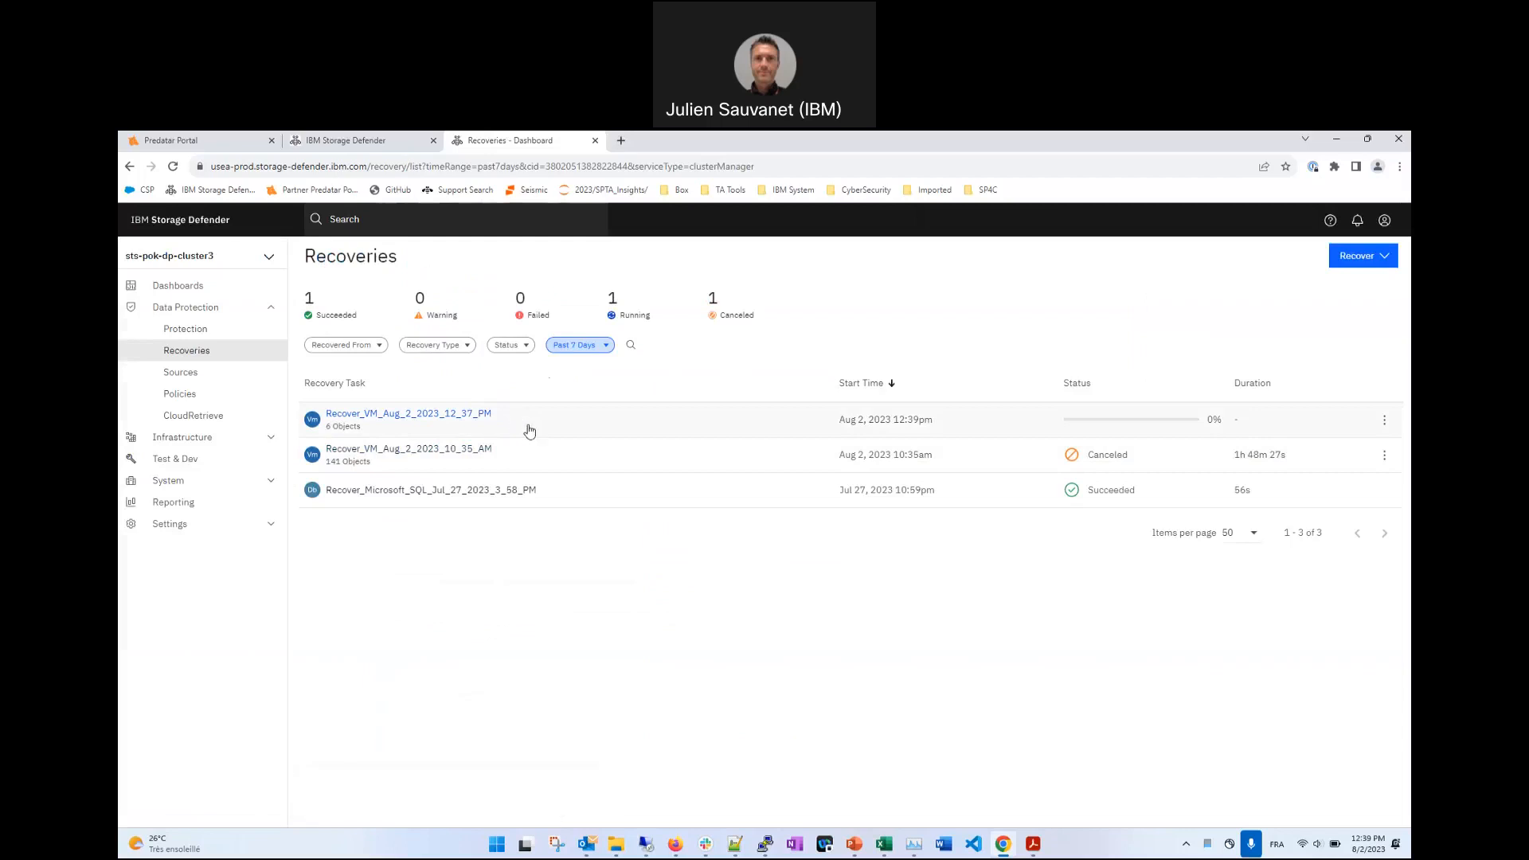
- Switch to the vSphere Client in the remote desktop session and filter the VMs for IMR folder by JSAIMR
click(645, 846)
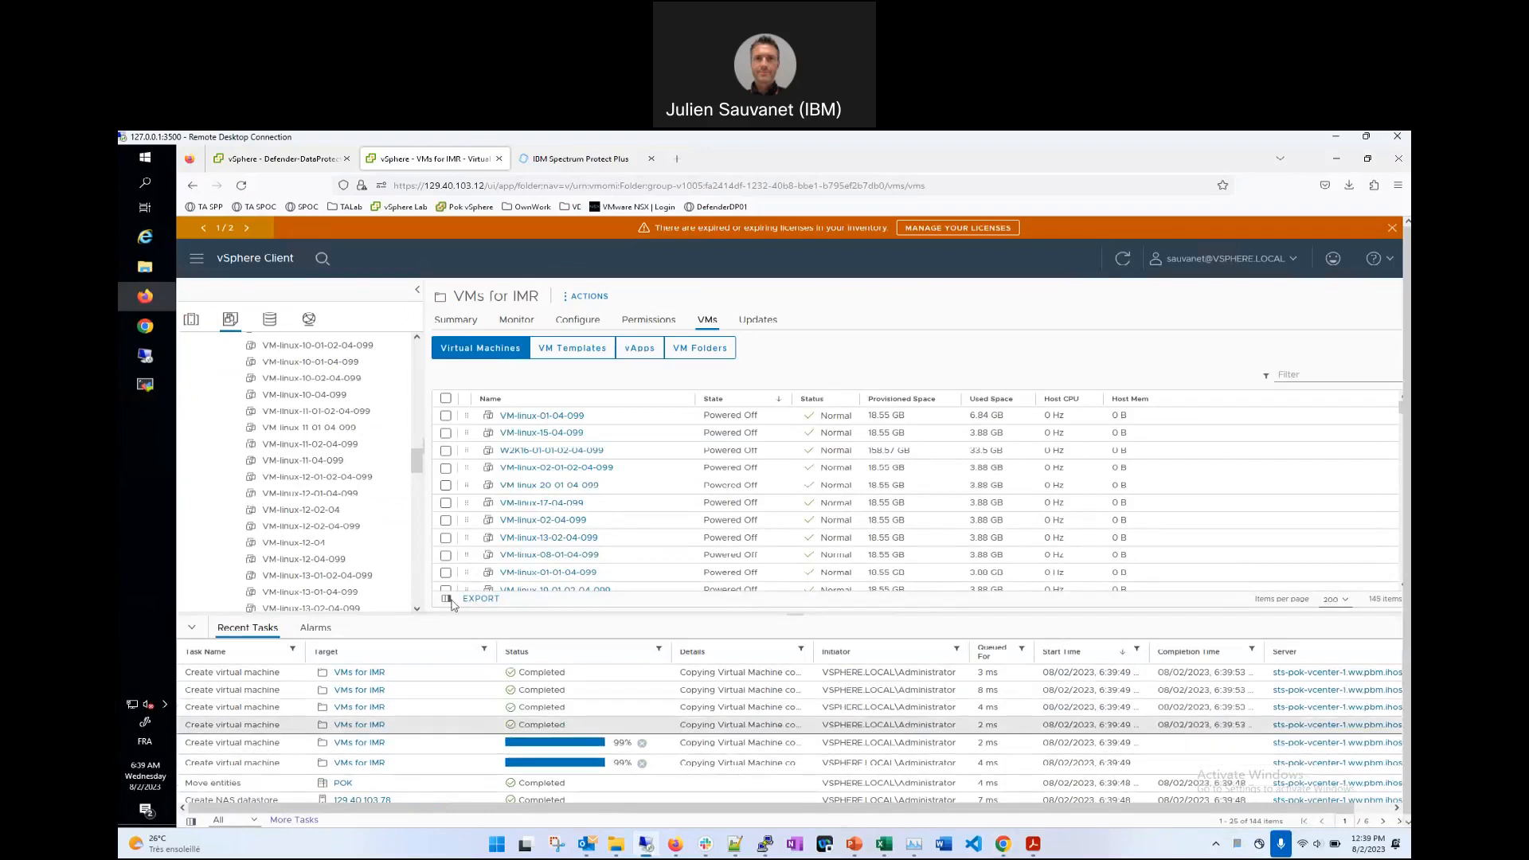
scroll(390, 462, up, 8)
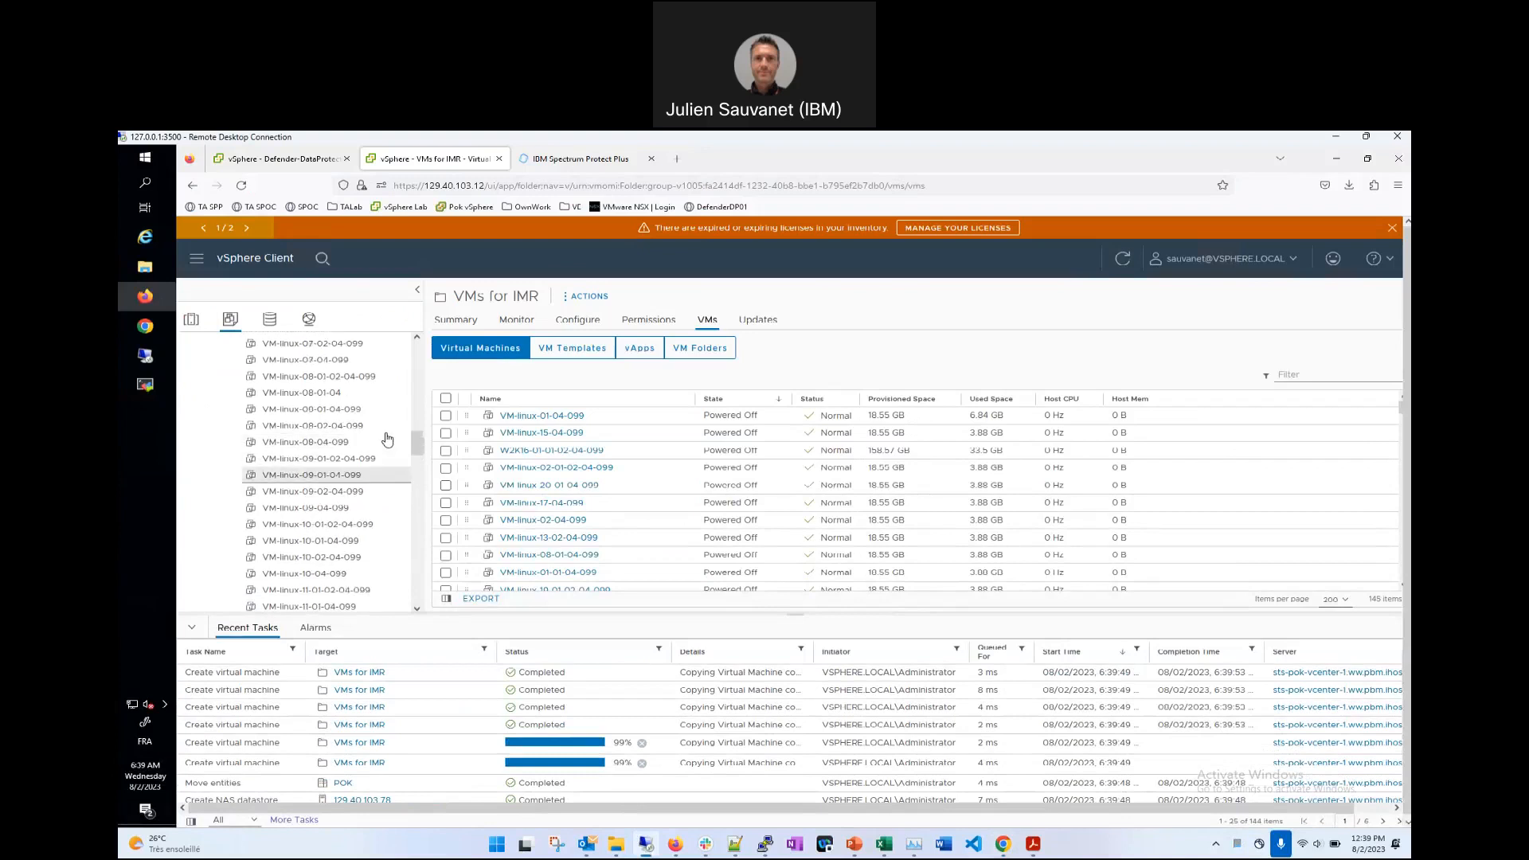
scroll(388, 438, up, 10)
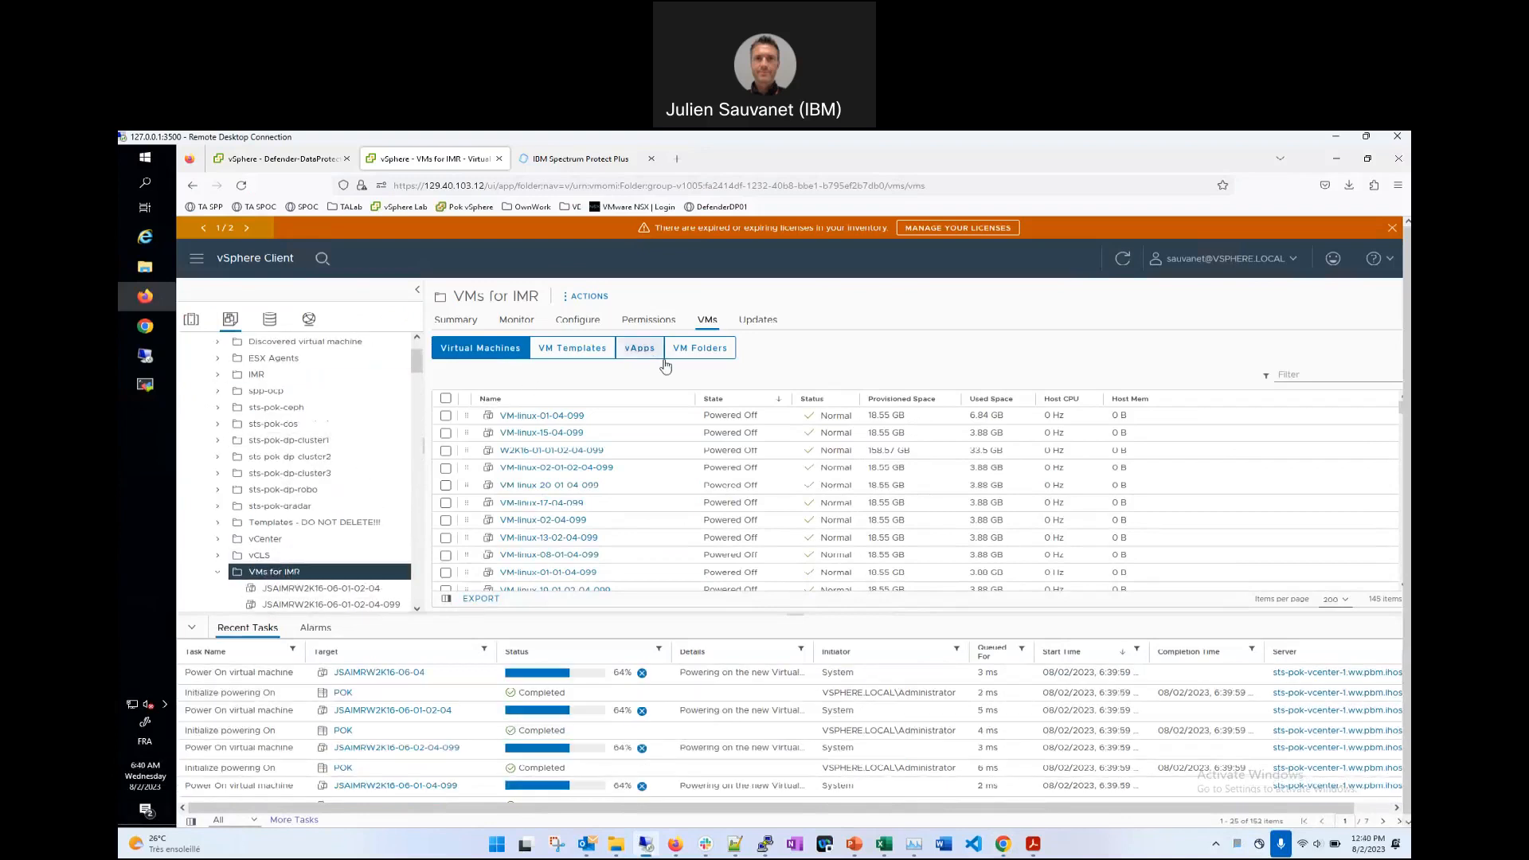
click(1345, 374)
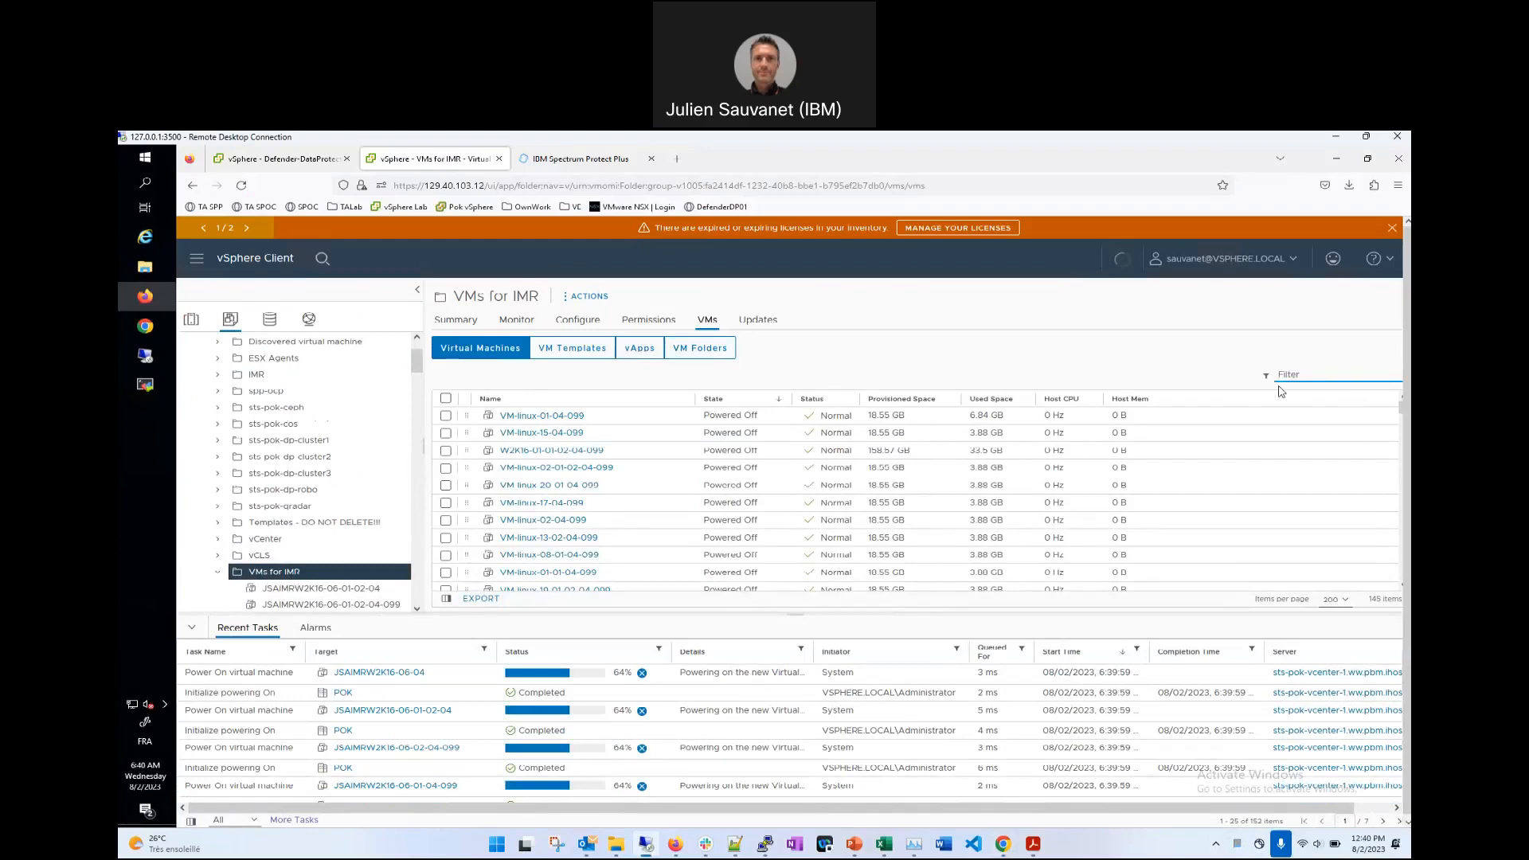
text(JSAIMR)
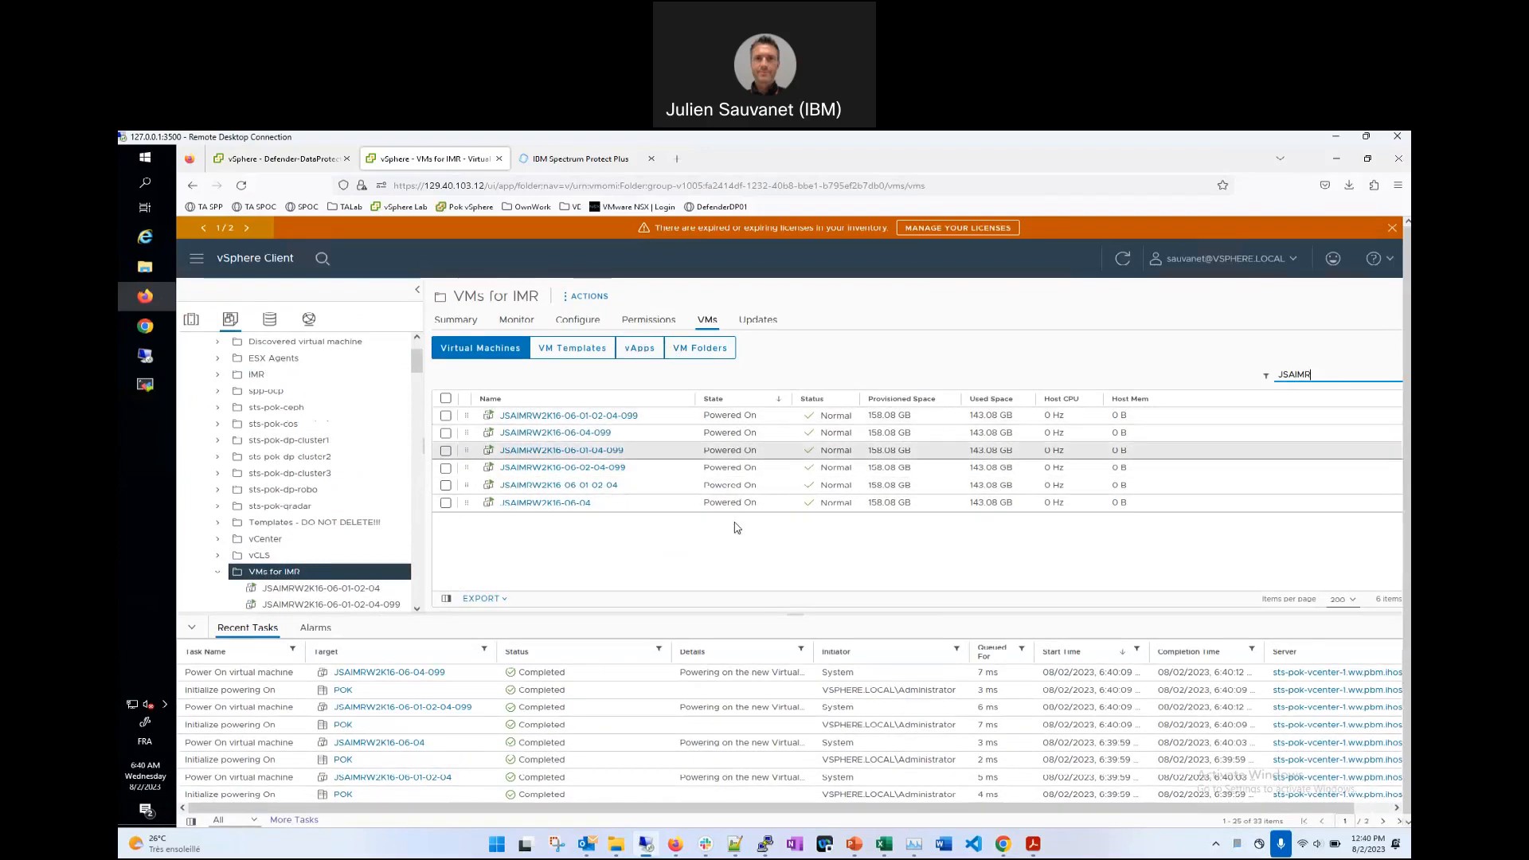
click(610, 418)
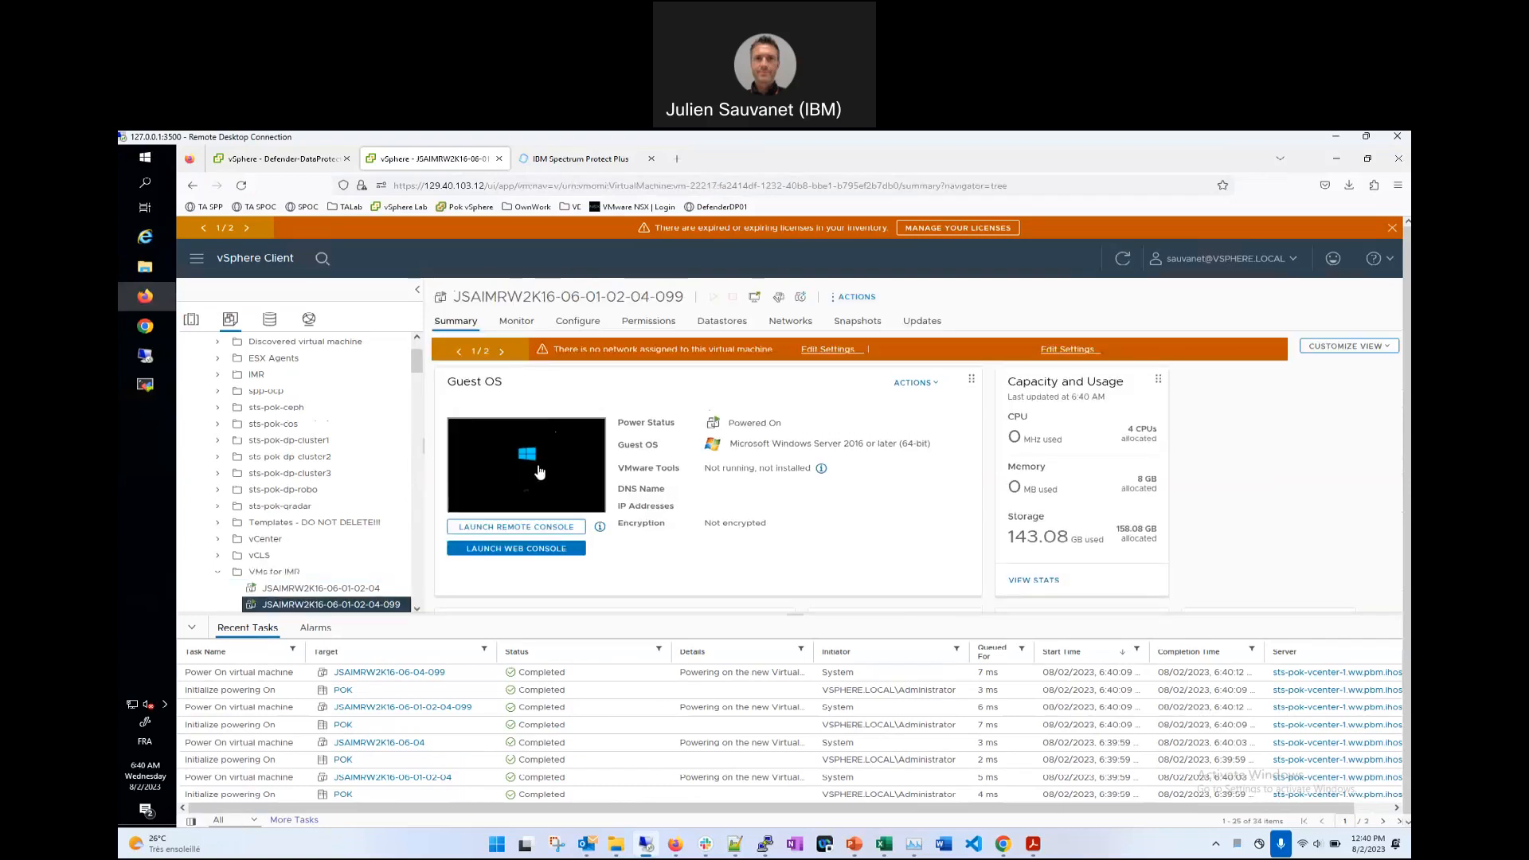
click(539, 472)
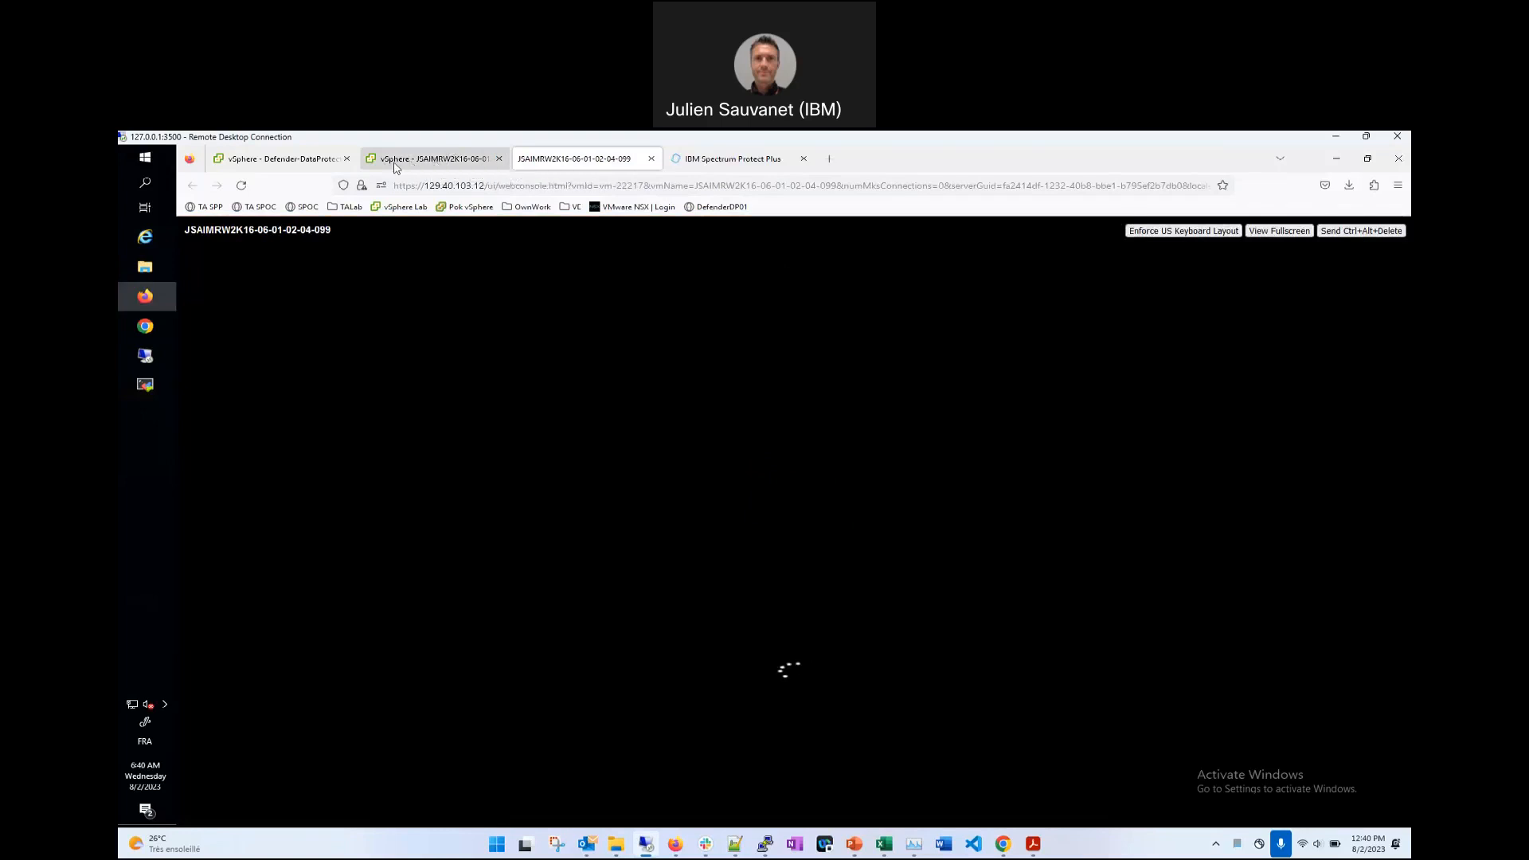
click(447, 160)
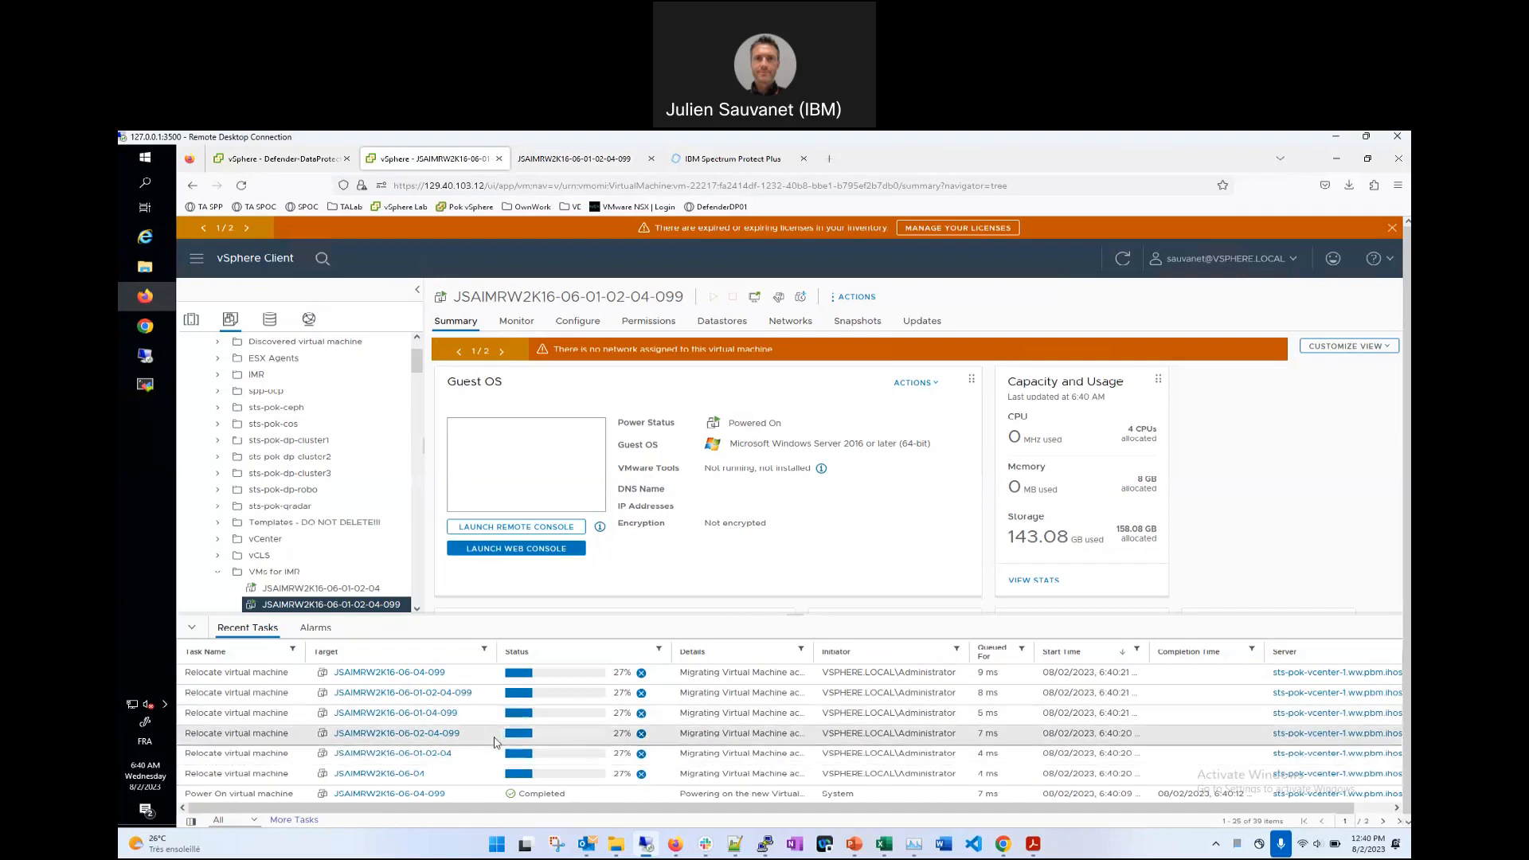
- Switch back to IBM Storage Defender and open the details of the recovery task Recover_VM_Aug_2_2023_12_37_PM
click(1004, 846)
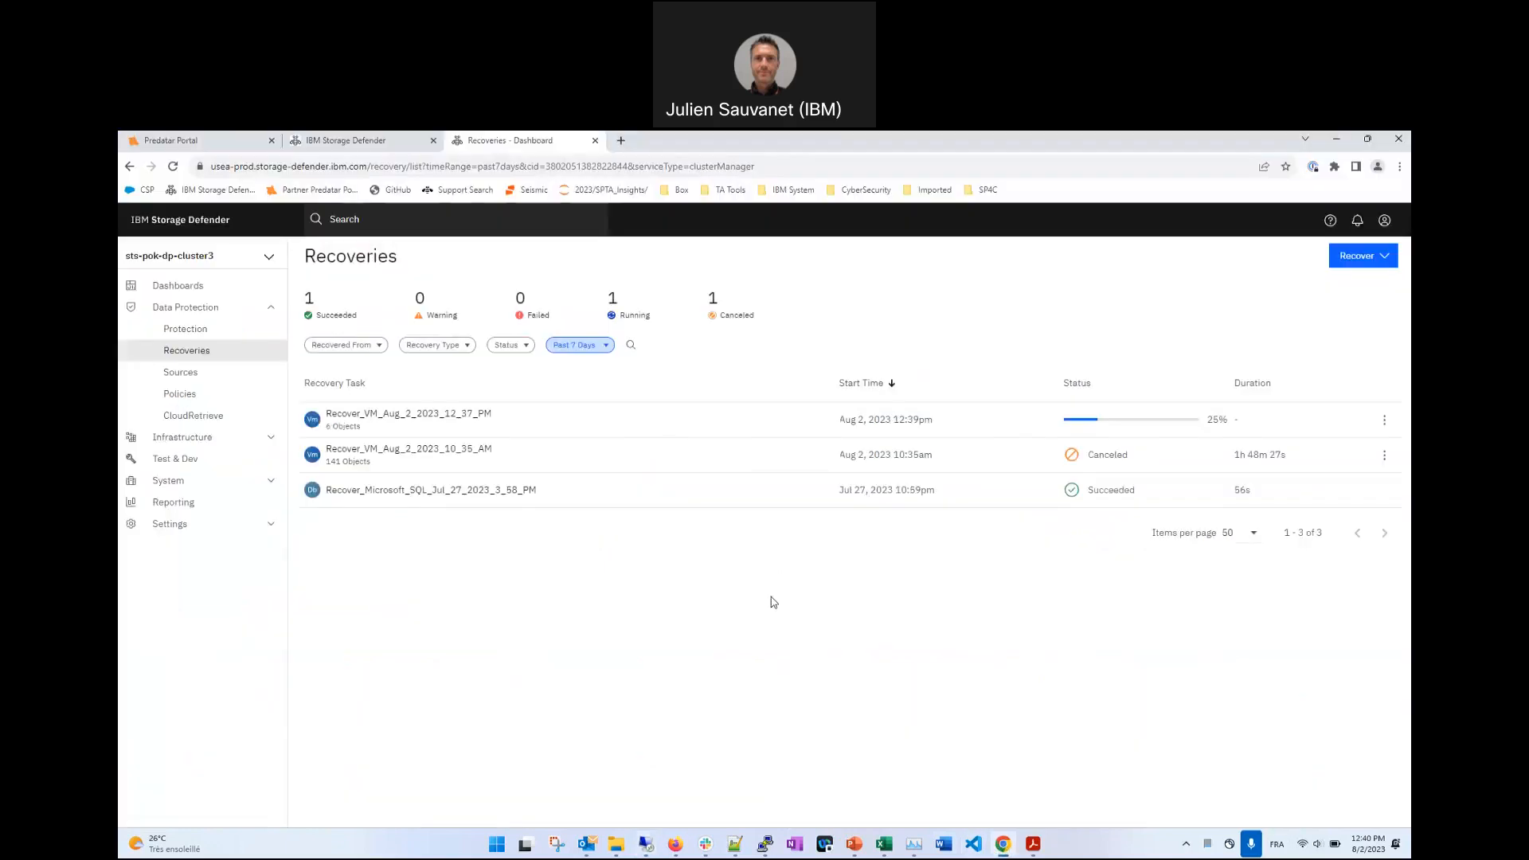
click(481, 419)
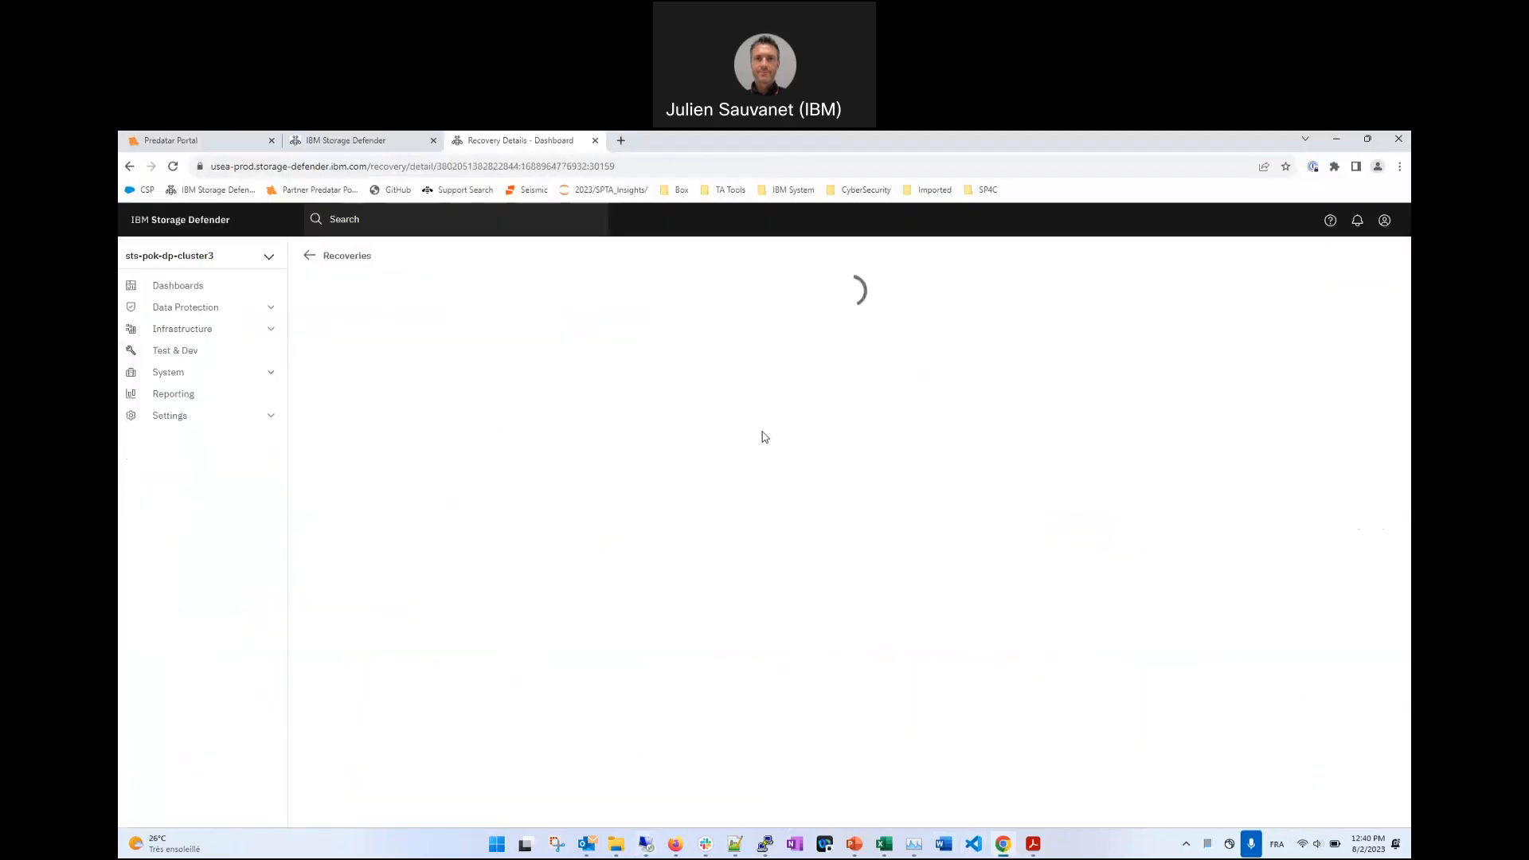